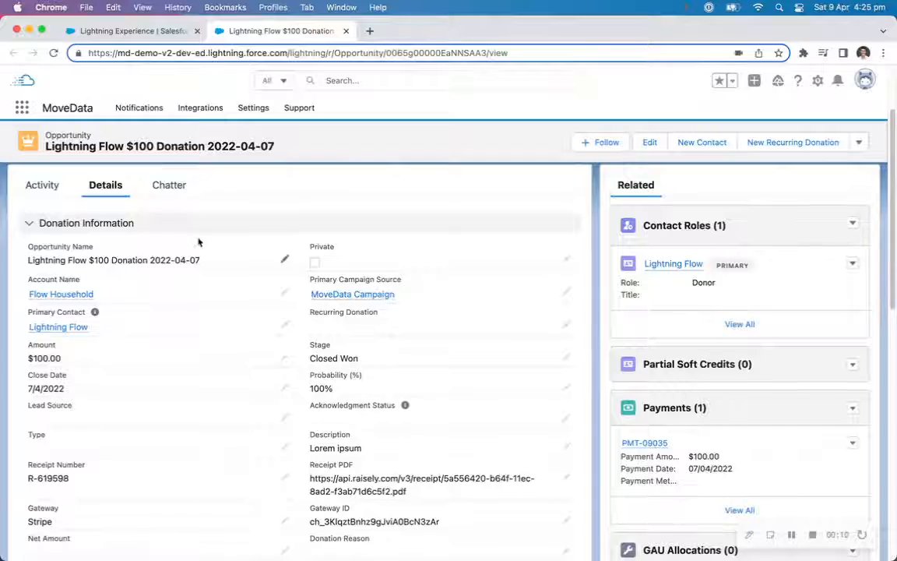
Open Setup, search for Flows, and open the [MoveData Extension] Donation: Donation - Mapping flow.
scroll(201, 242, "down", 2)
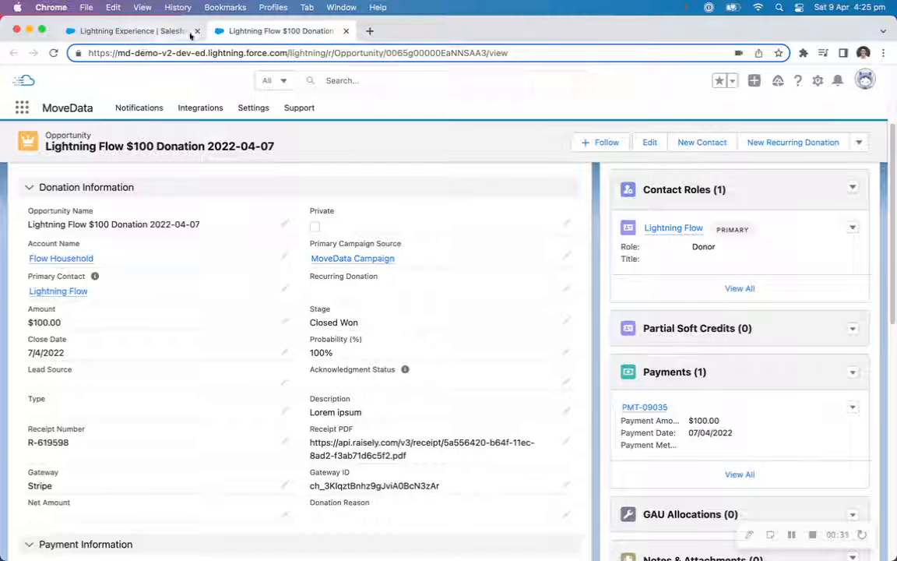
left_click(816, 81)
left_click(762, 60)
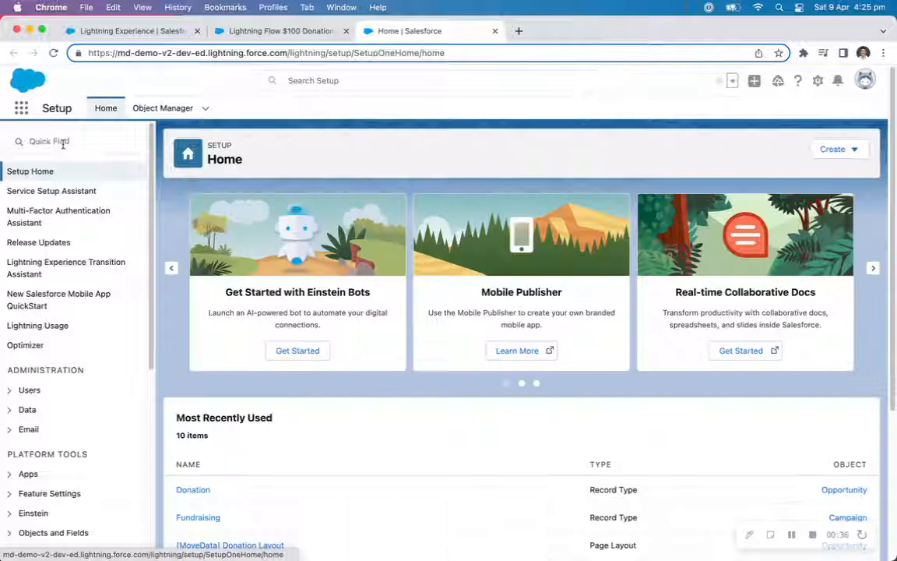
left_click(64, 143)
type("fl")
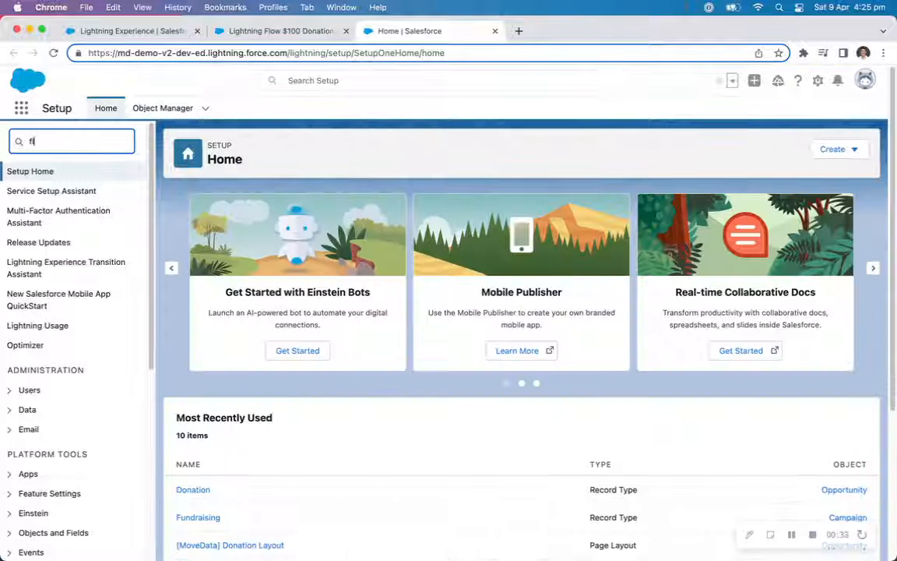
type("ow")
left_click(44, 270)
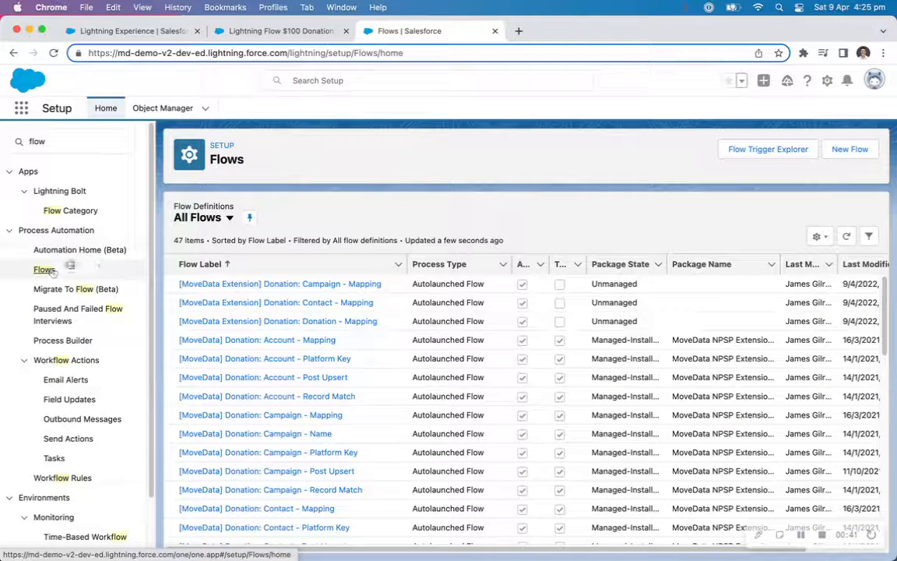
left_click(338, 320)
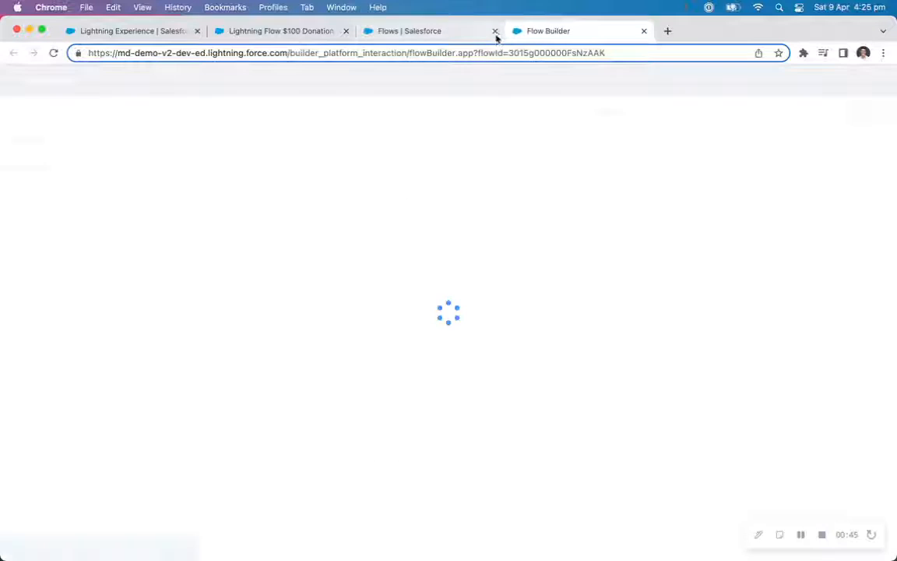
left_click_drag(771, 244, 795, 241)
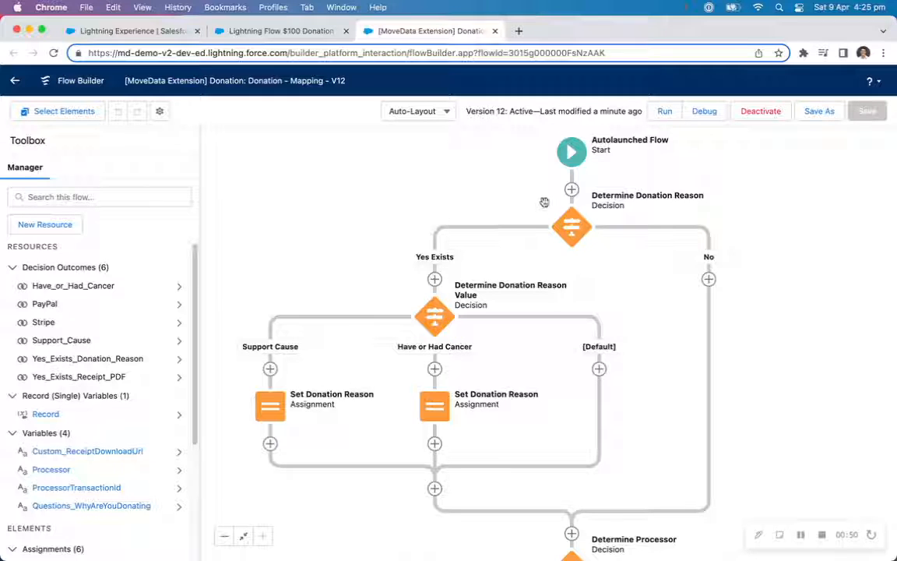
Open a new flow resource, then copy the Amount field name from the notification's Execution #1 donation payload.
left_click(56, 228)
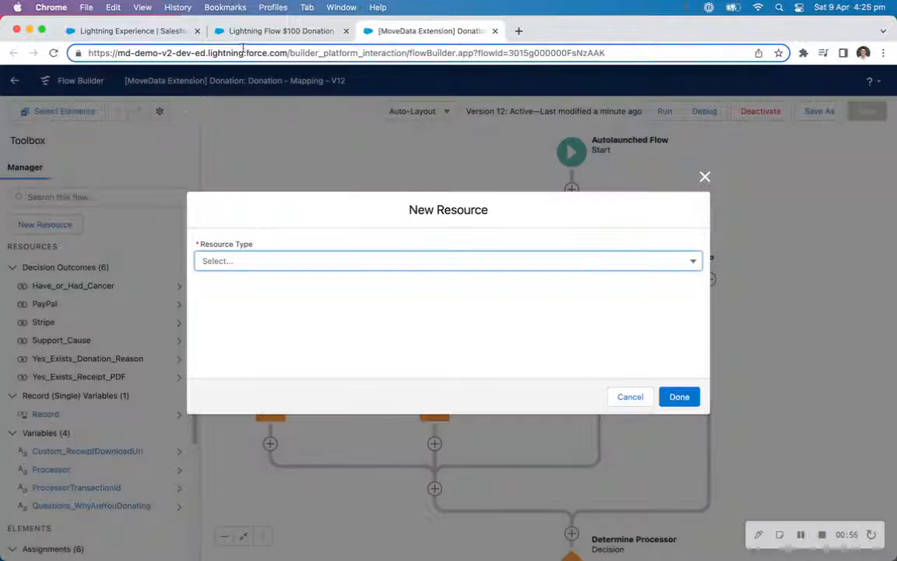
left_click(132, 31)
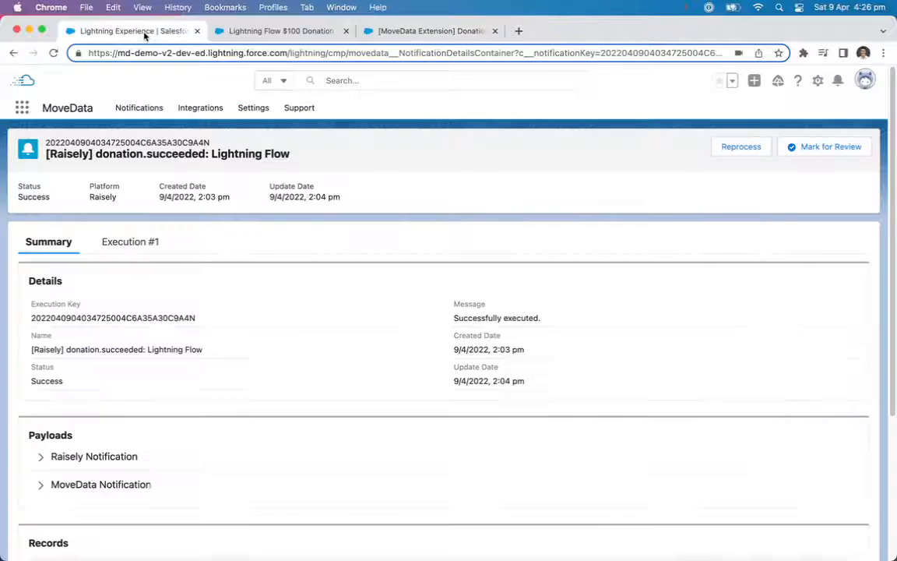
left_click(117, 246)
scroll(266, 286, "down", 15)
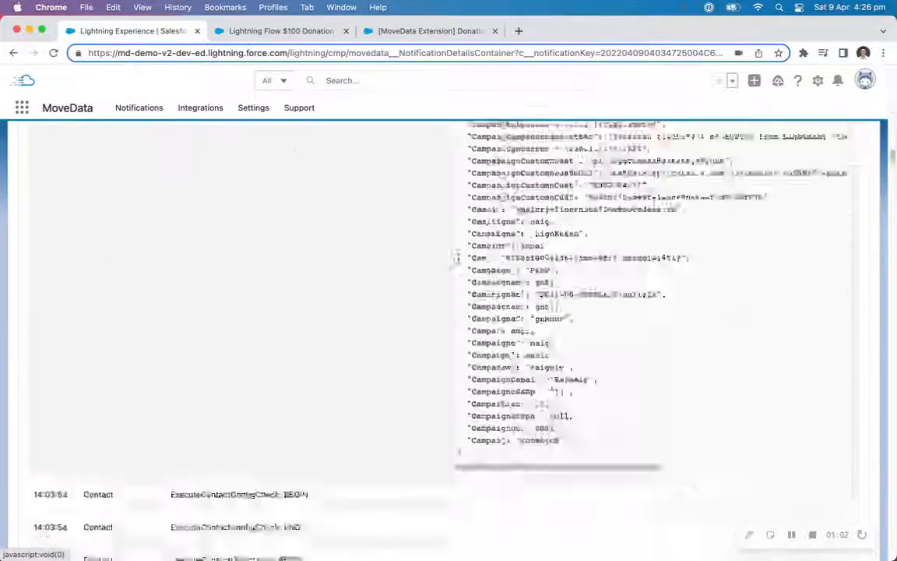
scroll(458, 261, "down", 15)
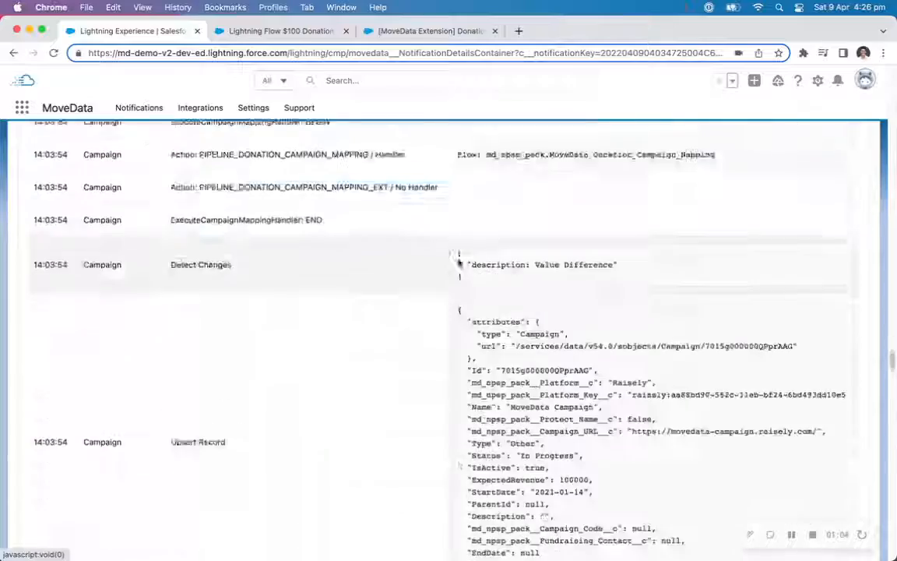
scroll(458, 261, "down", 10)
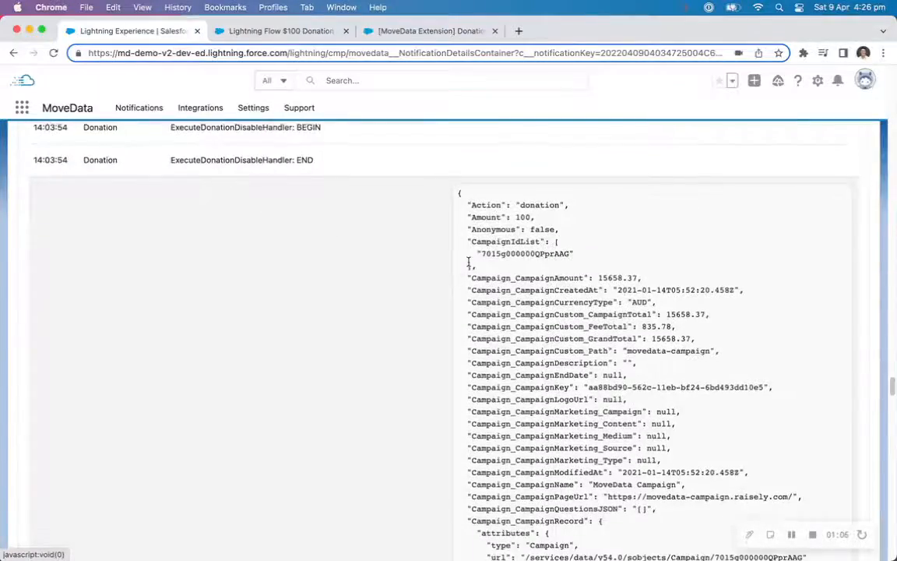
scroll(469, 261, "down", 10)
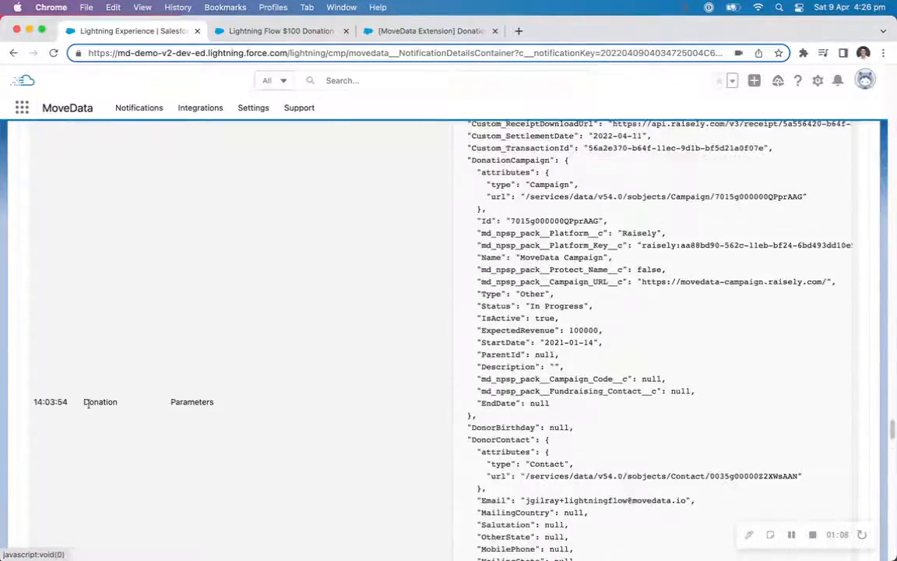
scroll(501, 376, "down", 10)
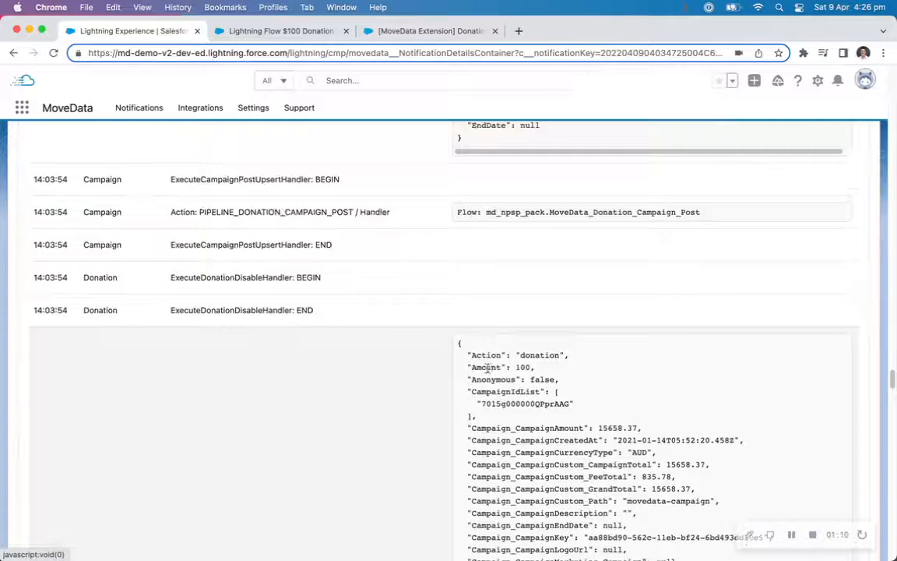
double_click(487, 367)
key("super+c")
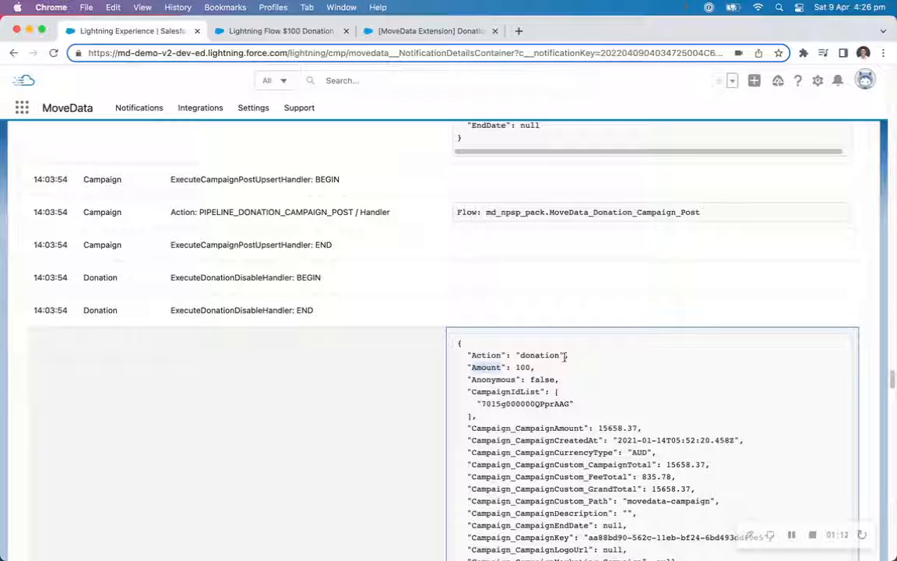
Create a Currency variable resource named Amount, available for input.
left_click(382, 31)
left_click(251, 262)
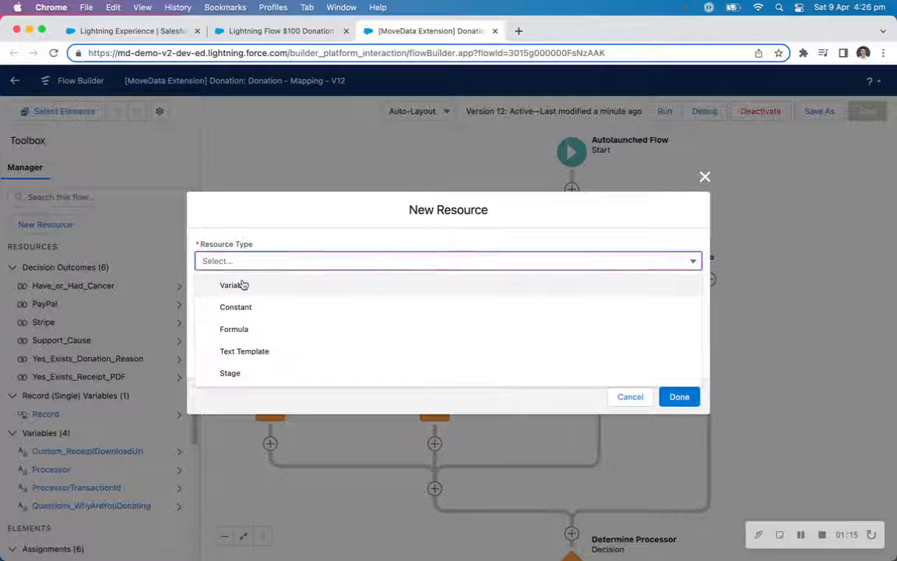
left_click(241, 285)
key("super+v")
left_click(254, 381)
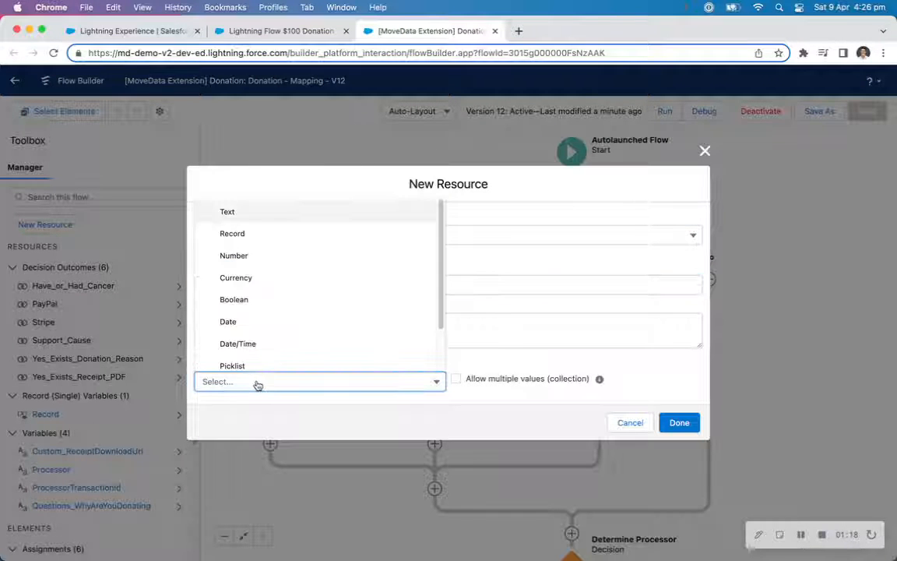
left_click(267, 282)
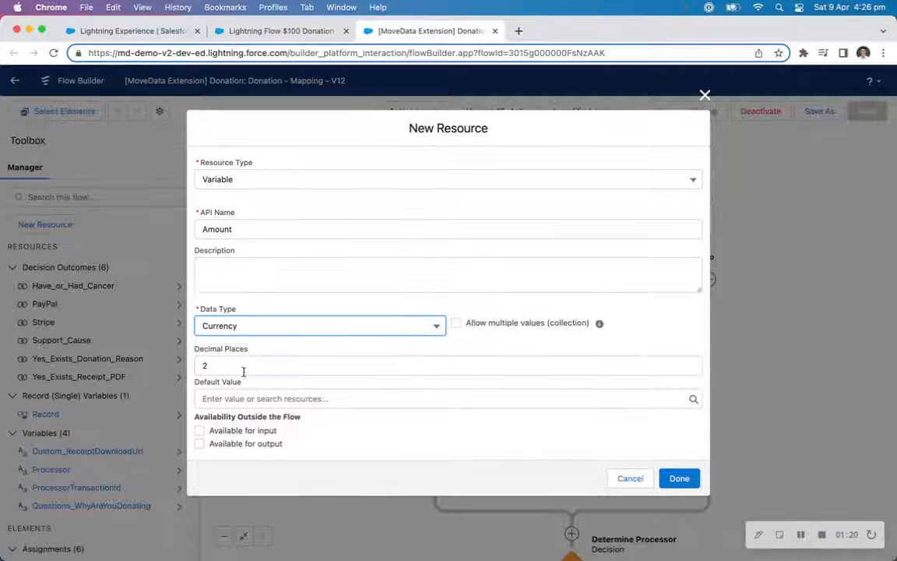
left_click(214, 433)
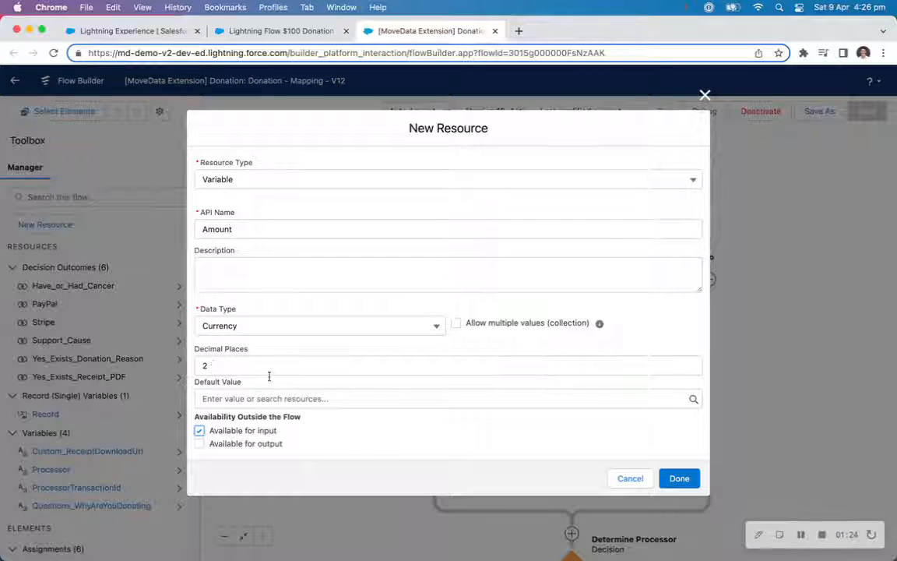
left_click(679, 478)
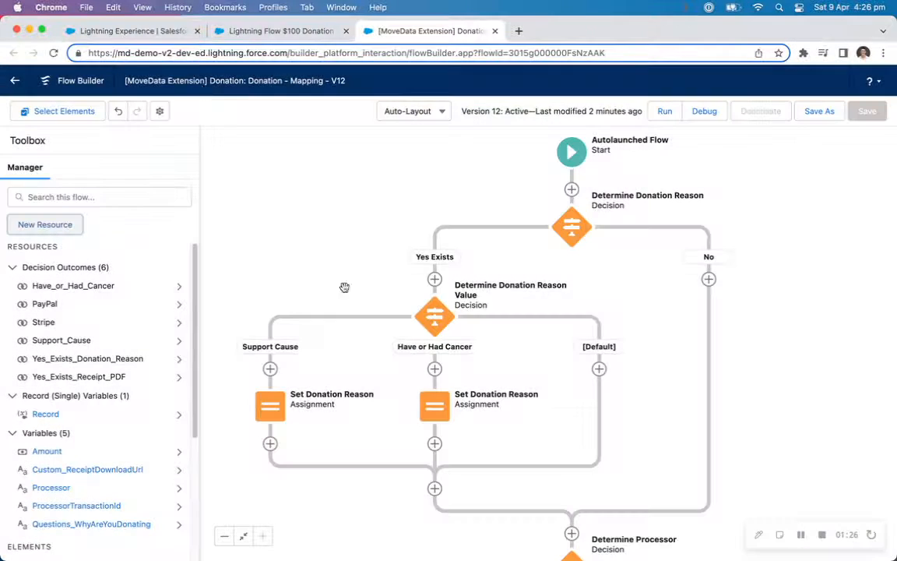
Copy the FeeGateway field name from the notification's Execution #1 donation payload.
left_click(136, 31)
scroll(449, 352, "down", 1)
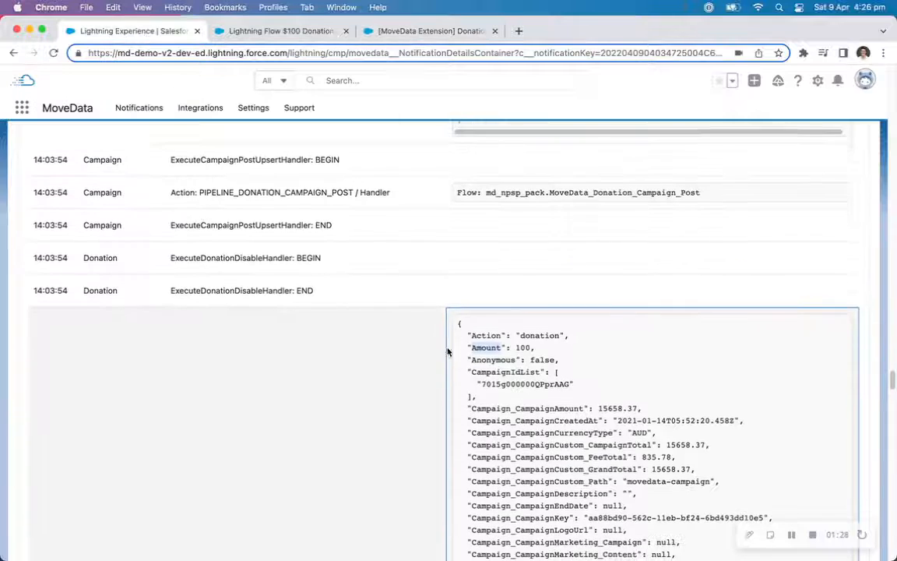
scroll(450, 351, "down", 10)
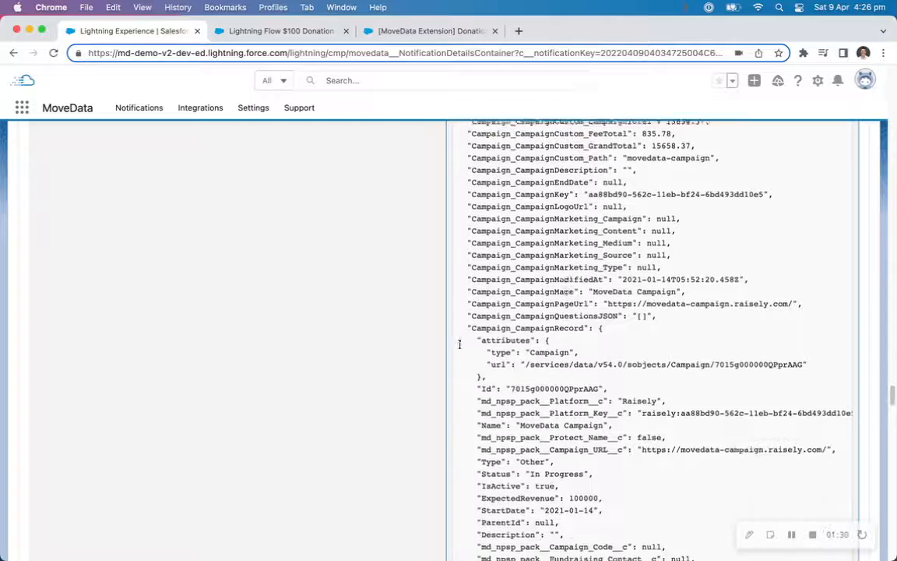
scroll(462, 345, "down", 10)
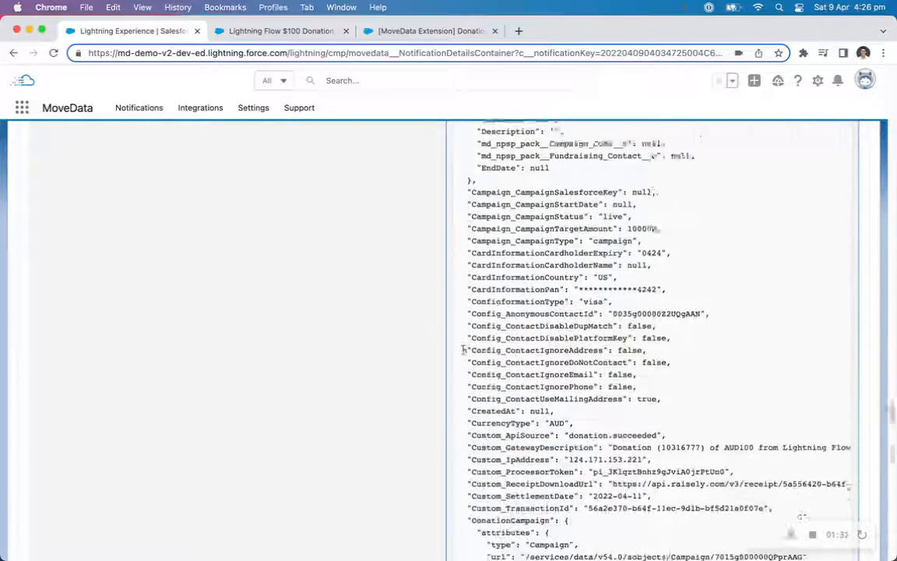
scroll(462, 345, "down", 10)
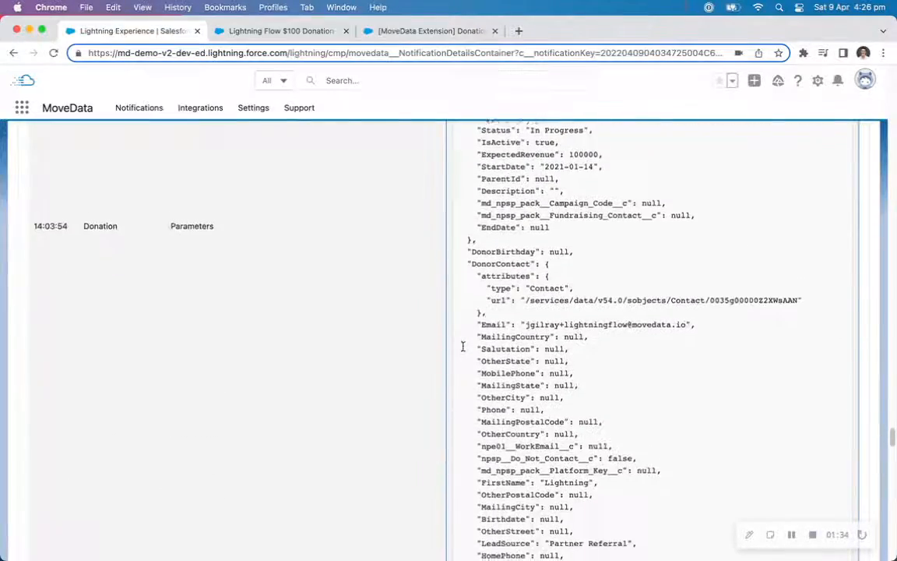
scroll(462, 346, "down", 4)
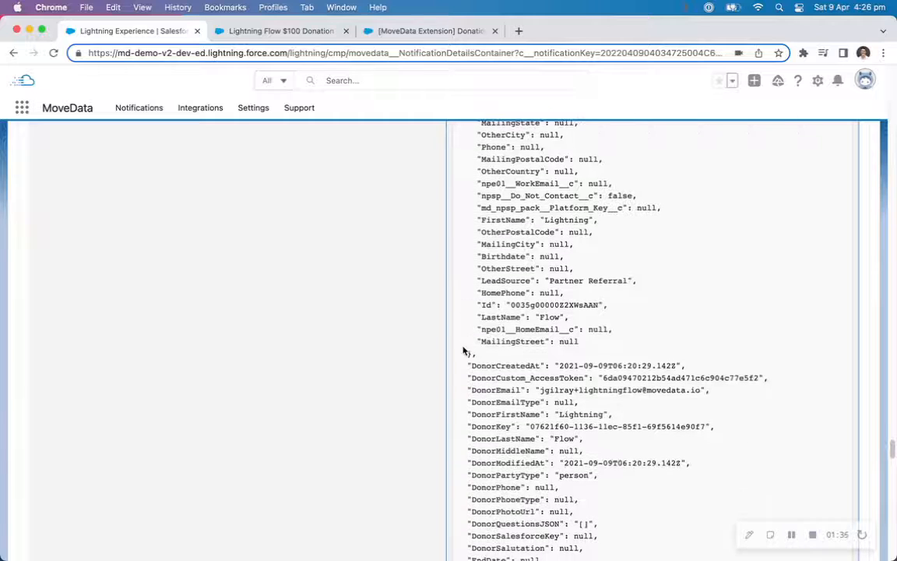
scroll(465, 350, "down", 4)
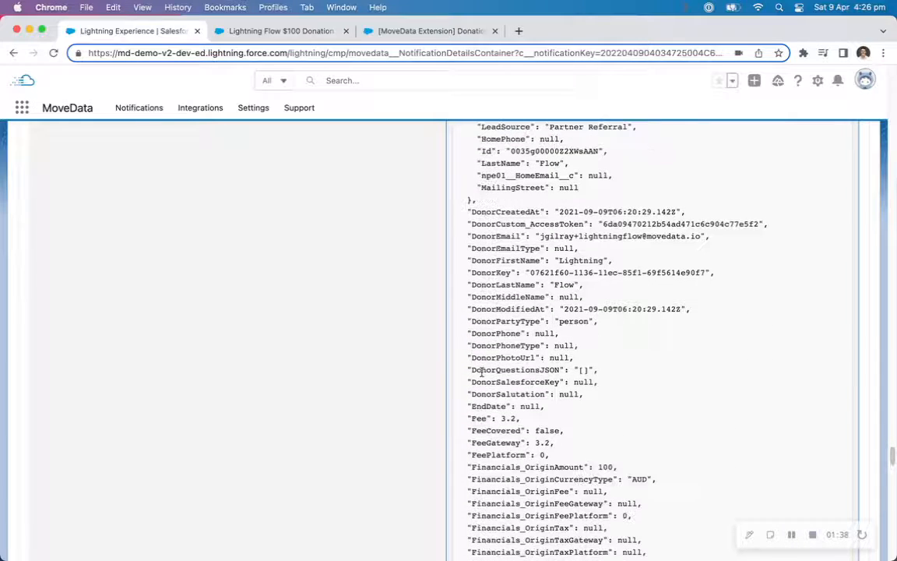
double_click(486, 441)
key("super+c")
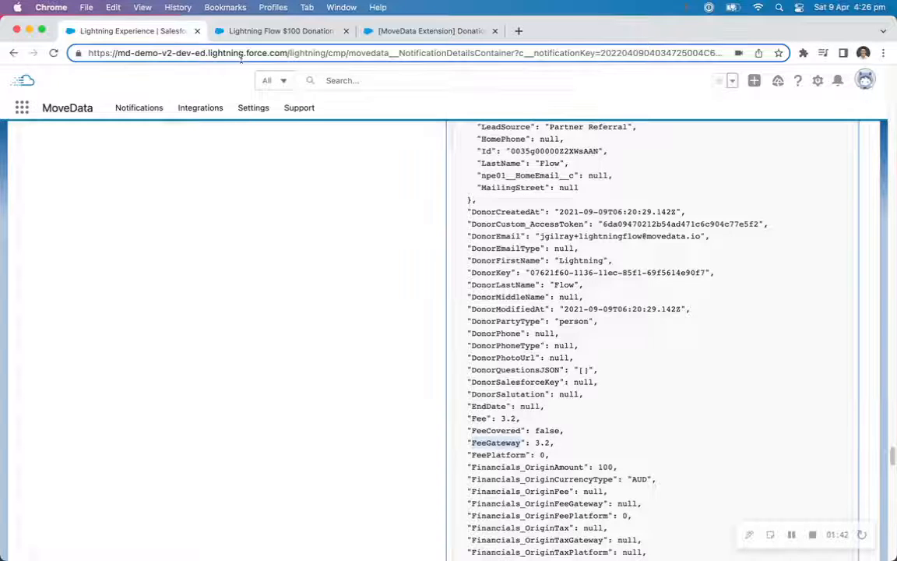
Create a Currency variable resource named FeeGateway, available for input.
left_click(282, 31)
left_click(417, 31)
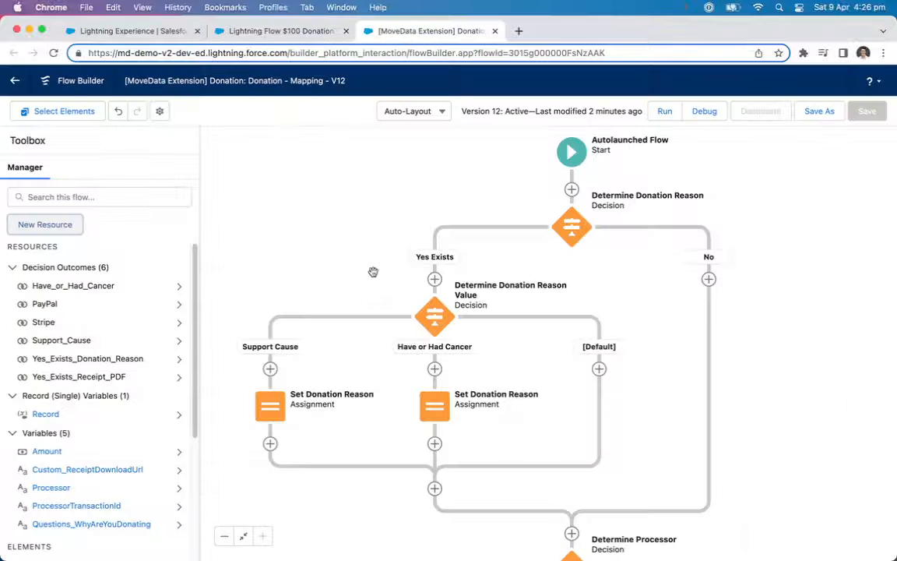
left_click(70, 222)
left_click(312, 266)
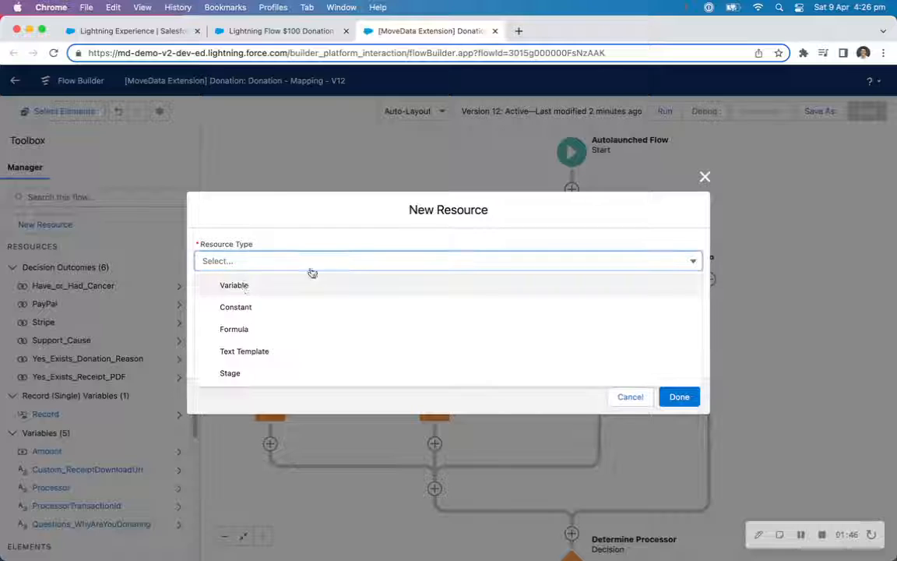
left_click(237, 285)
key("super+v")
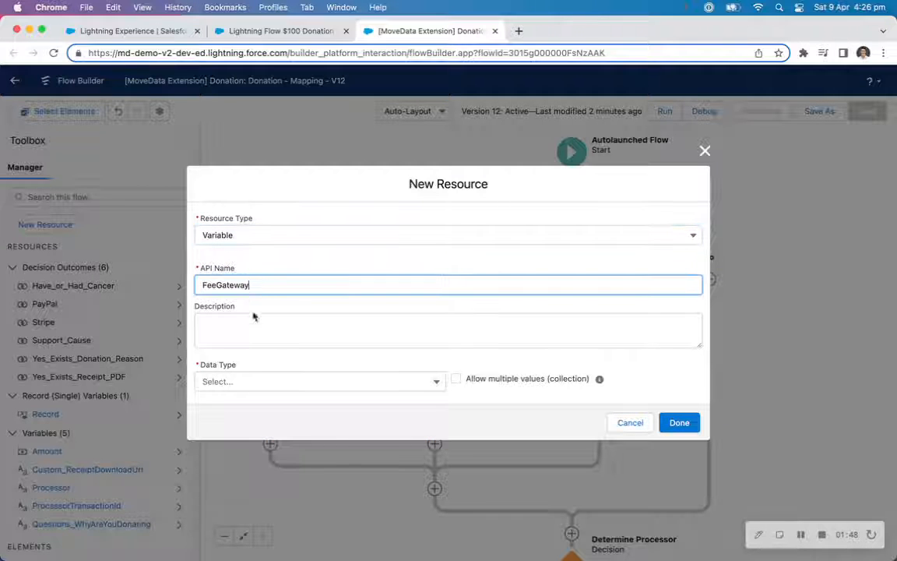
left_click(240, 383)
left_click(259, 281)
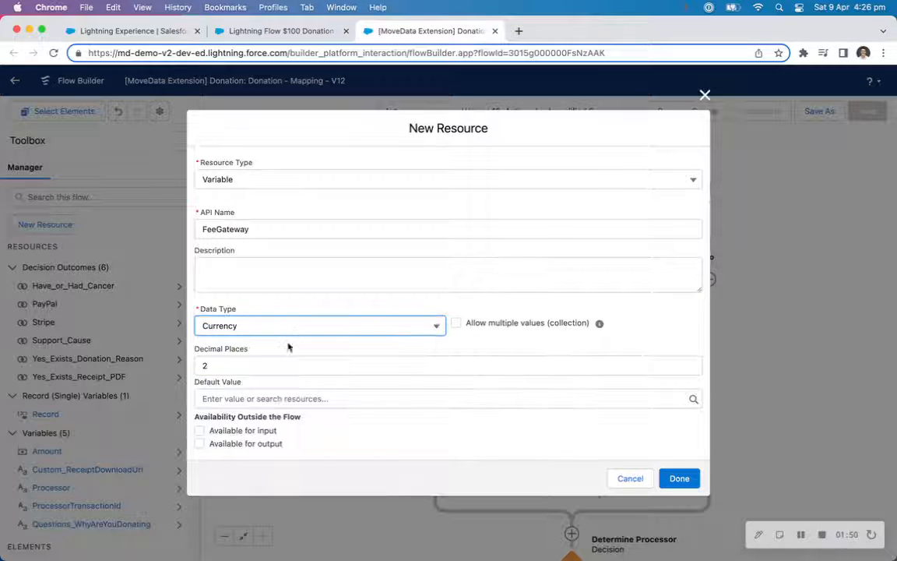
left_click(199, 431)
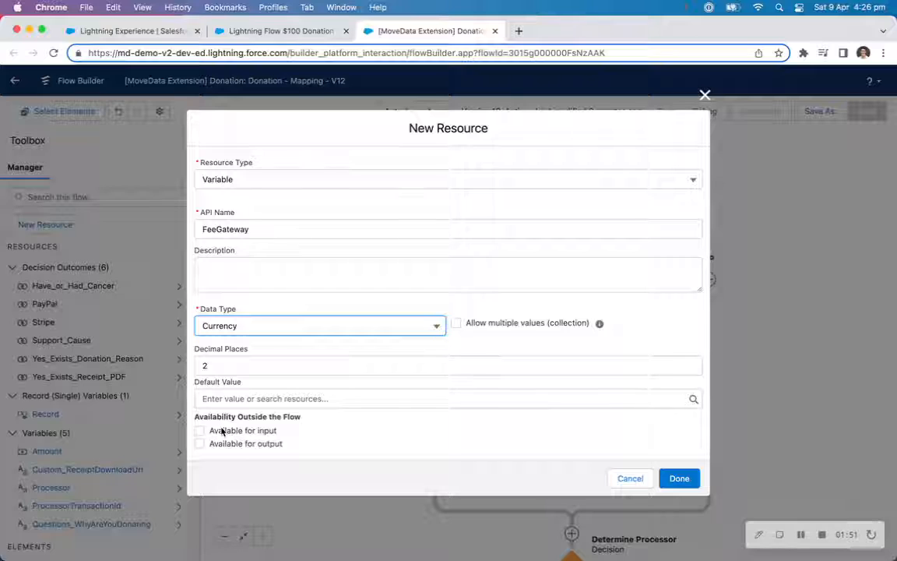
left_click(678, 478)
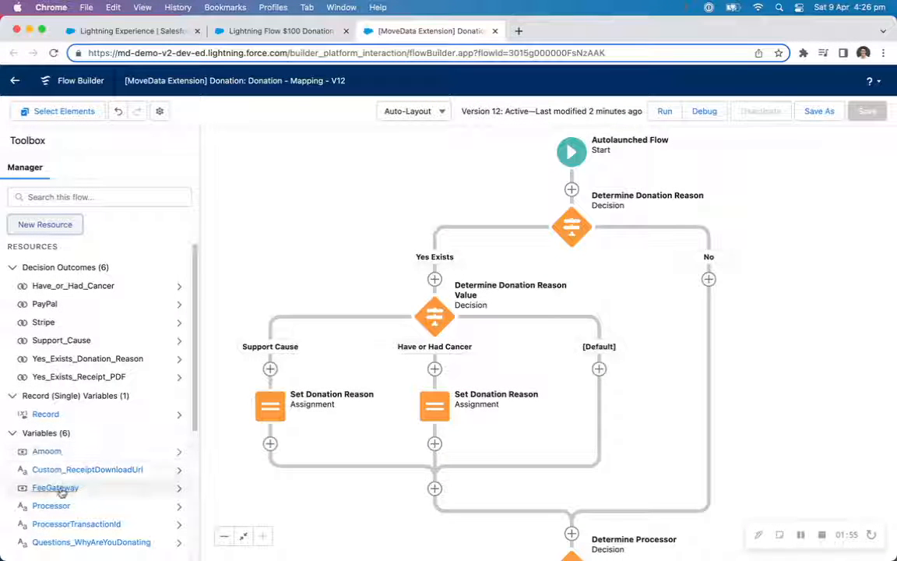
Start a new Formula resource with API name NetAmount and the Currency data type.
left_click(47, 222)
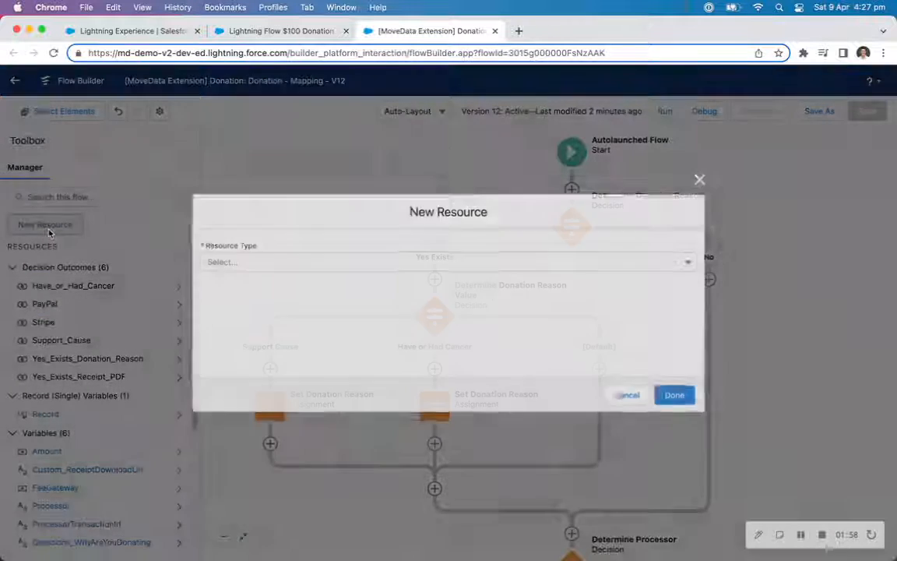
left_click(281, 265)
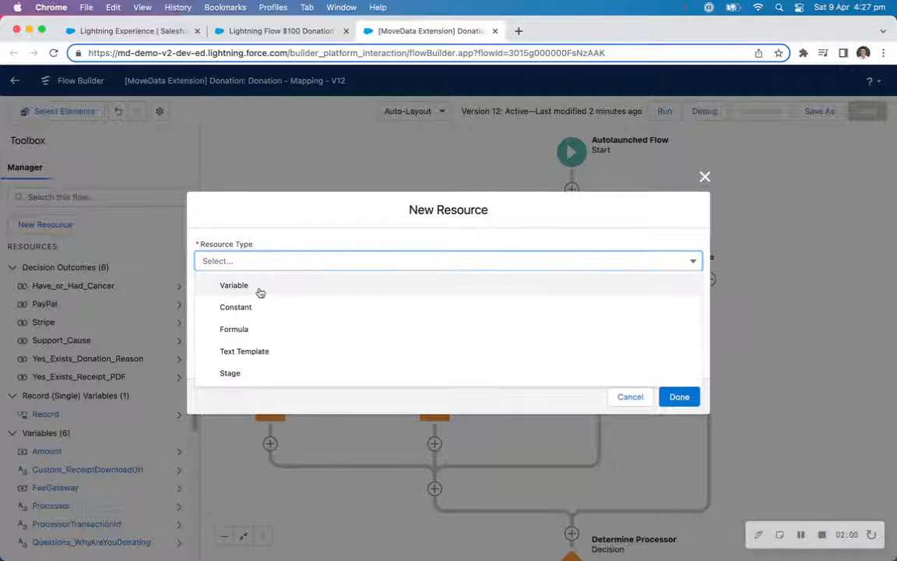
left_click(256, 330)
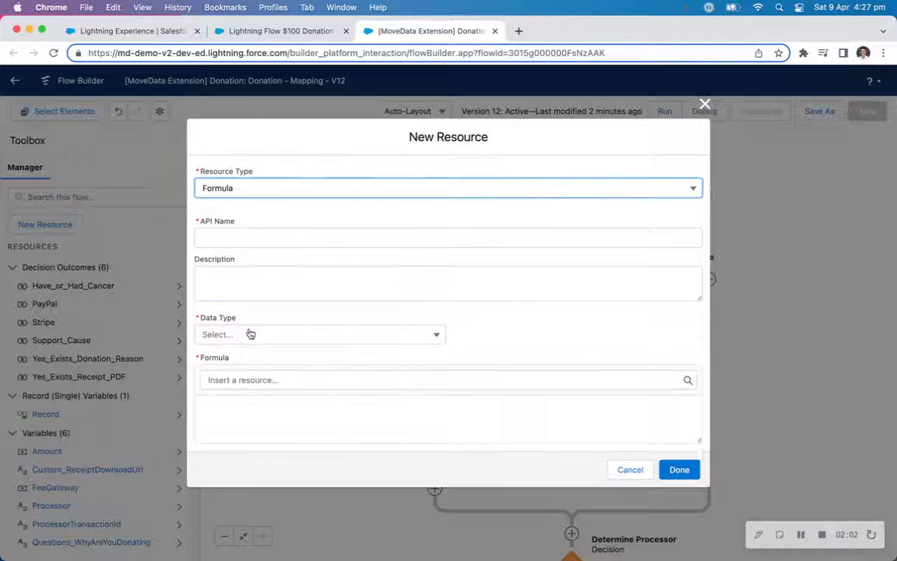
left_click(258, 240)
type("N")
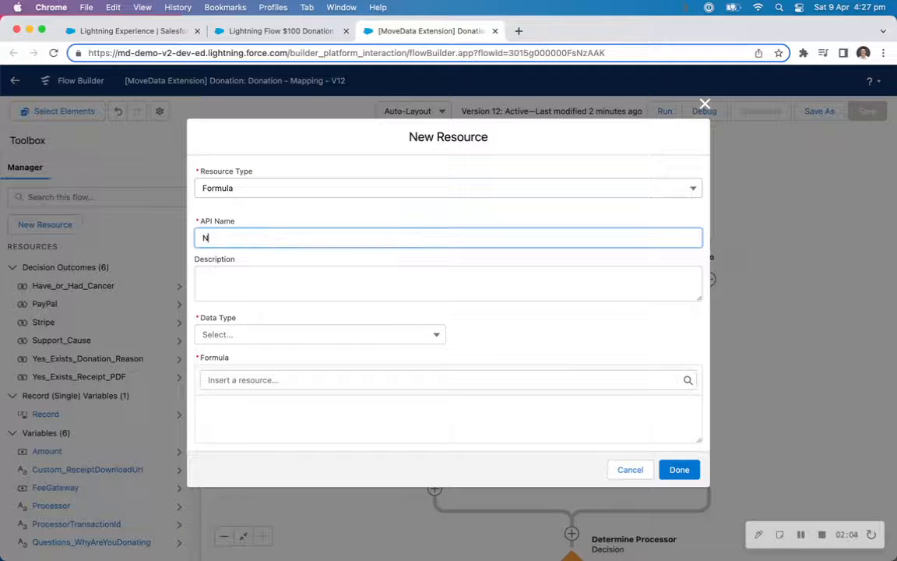
type("etAmount")
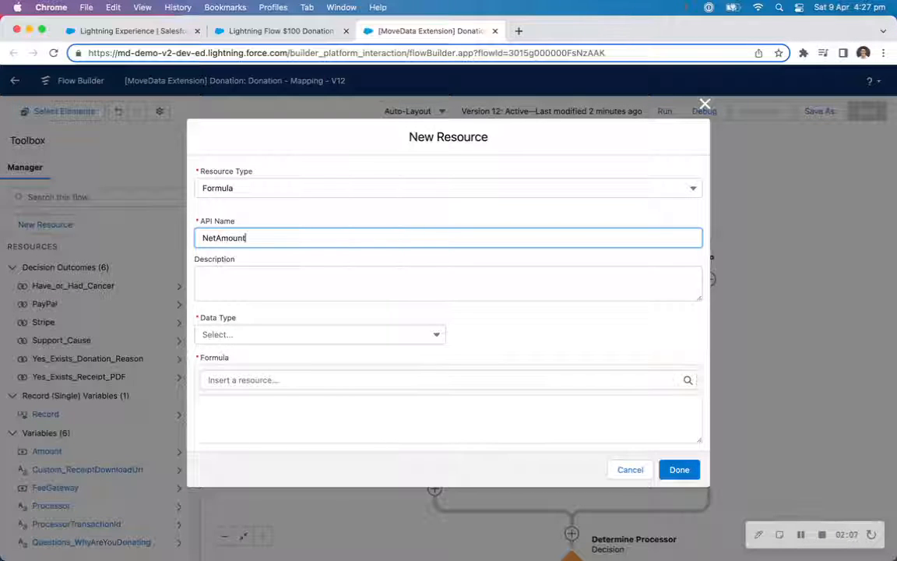
left_click(274, 340)
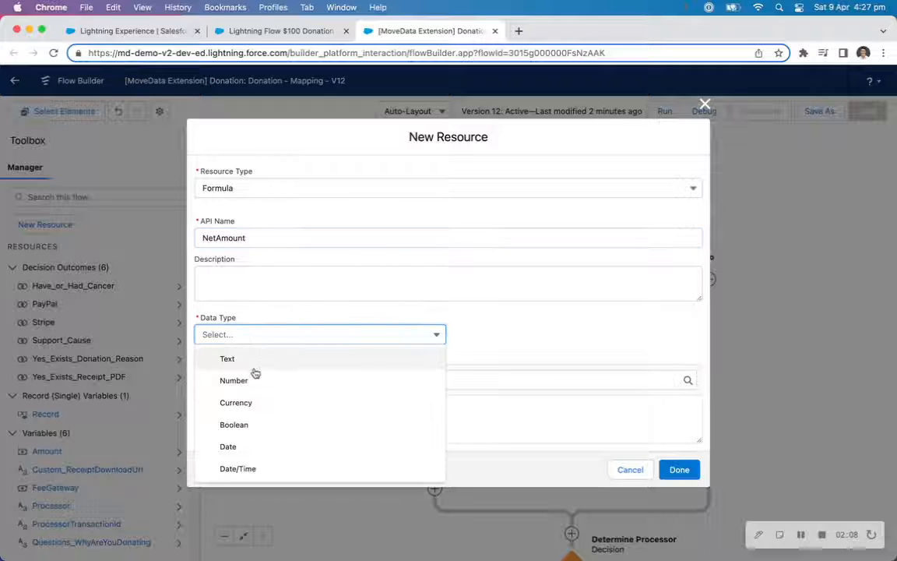
left_click(250, 402)
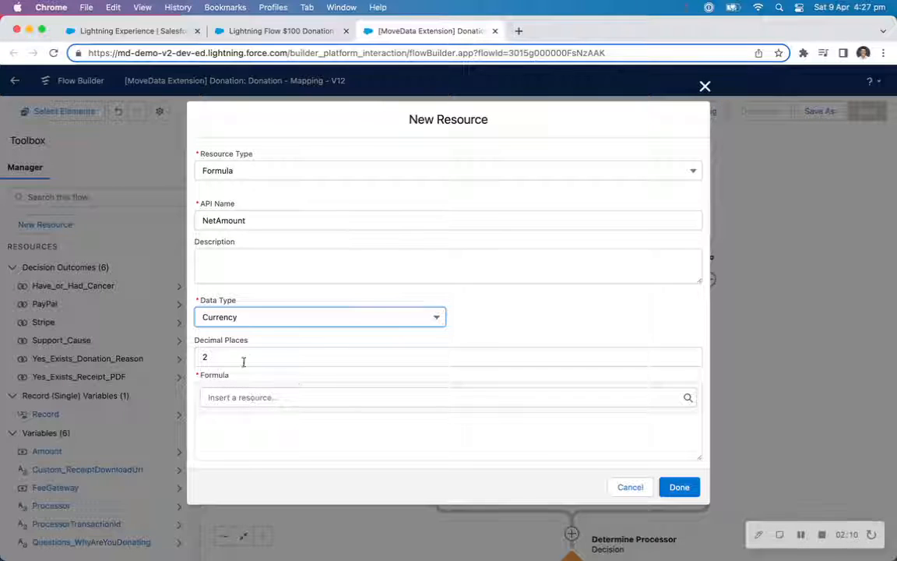
Enter the formula {!Amount}-{!FeeGateway} by inserting the Amount and FeeGateway resources, and save the resource.
left_click(280, 398)
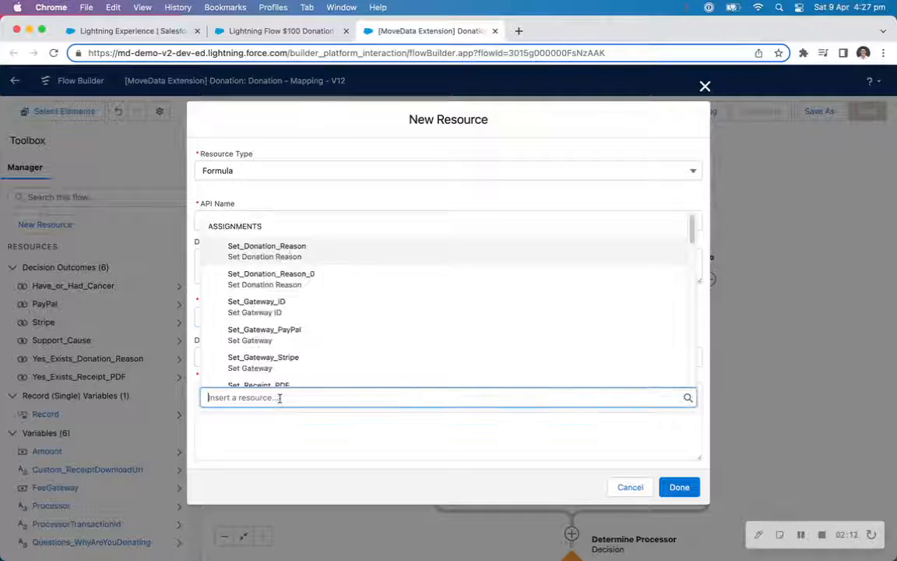
type("amount")
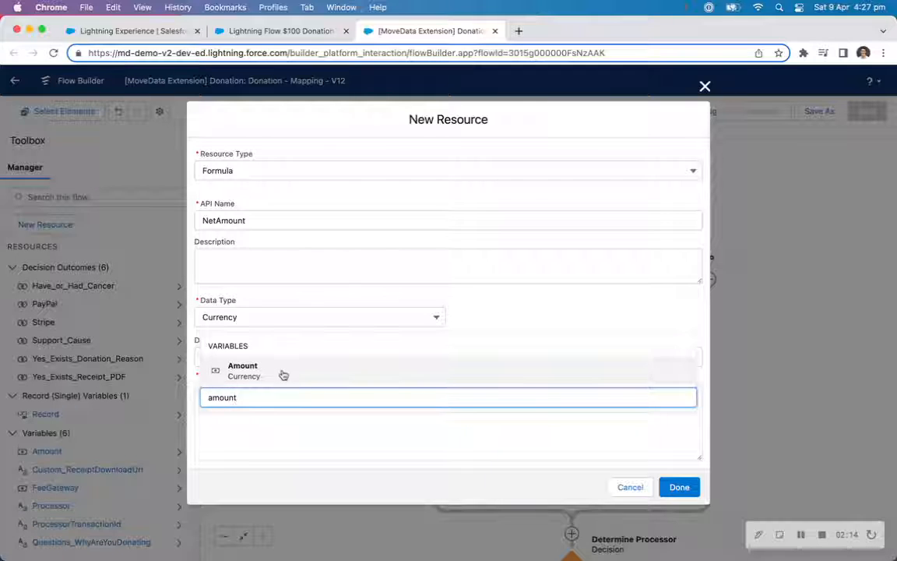
left_click(282, 372)
left_click(308, 397)
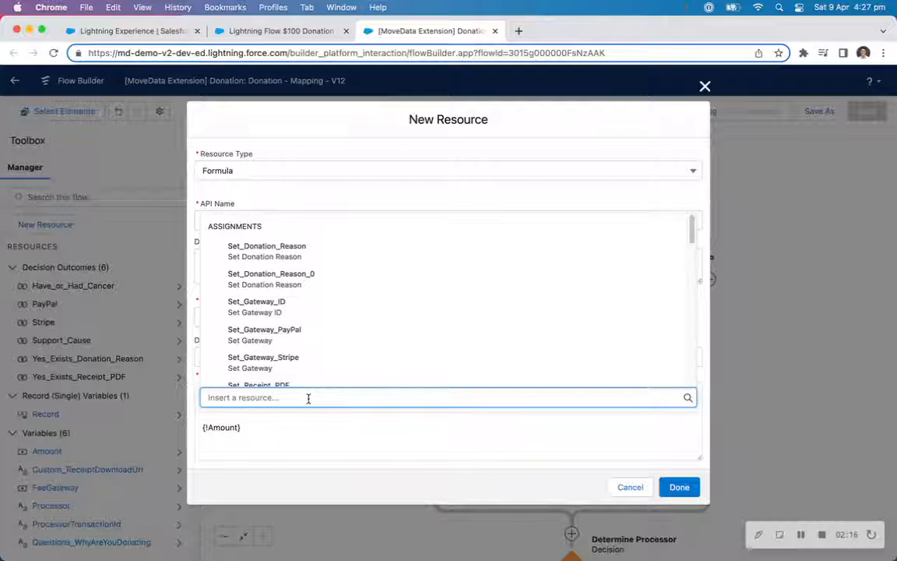
type("fee")
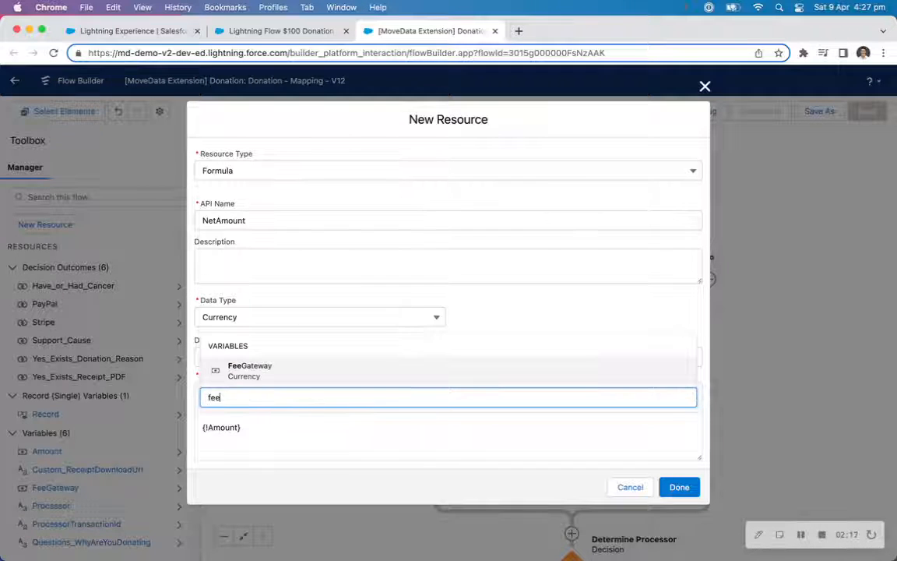
left_click(261, 373)
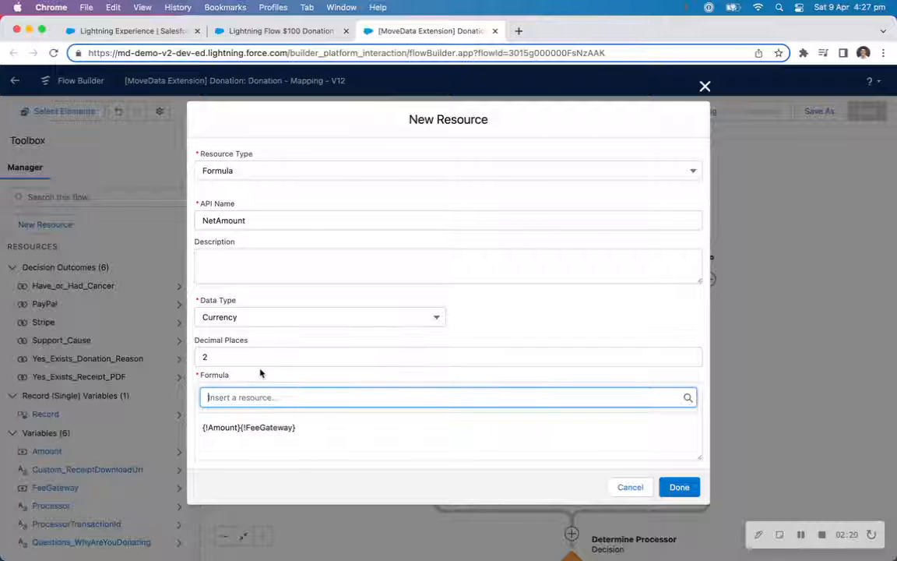
left_click(240, 426)
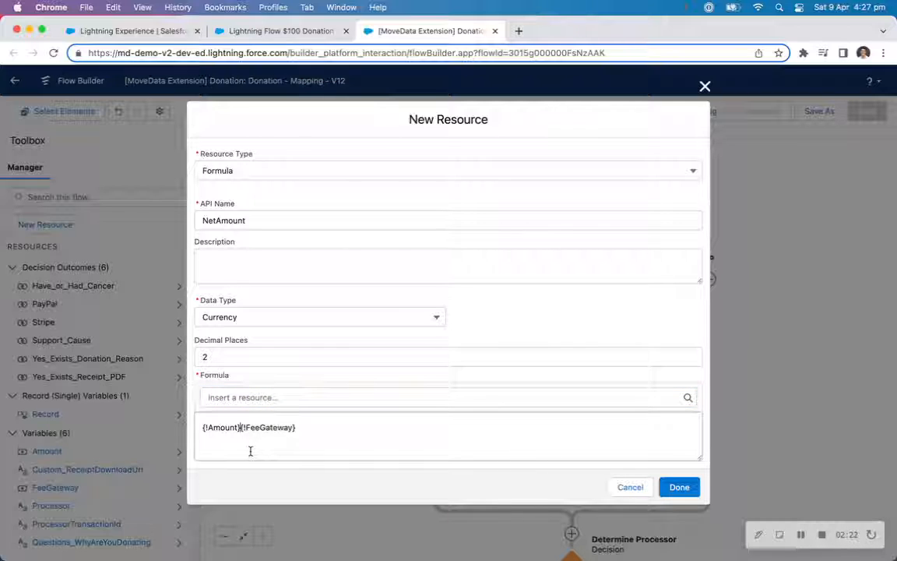
type("-")
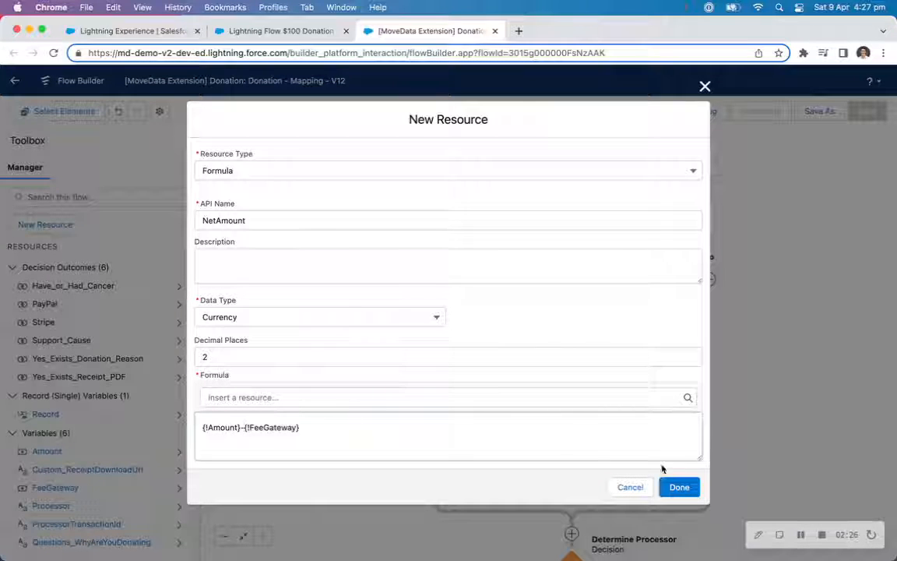
left_click(685, 489)
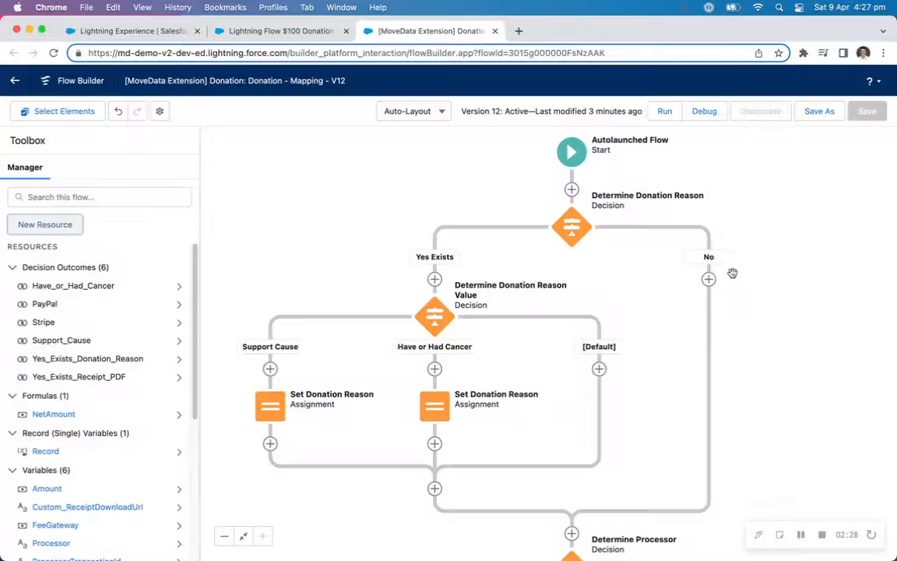
Add an Assignment element right after Start, labelled Set NetAmount with API name Set_NetAmount.
left_click(571, 190)
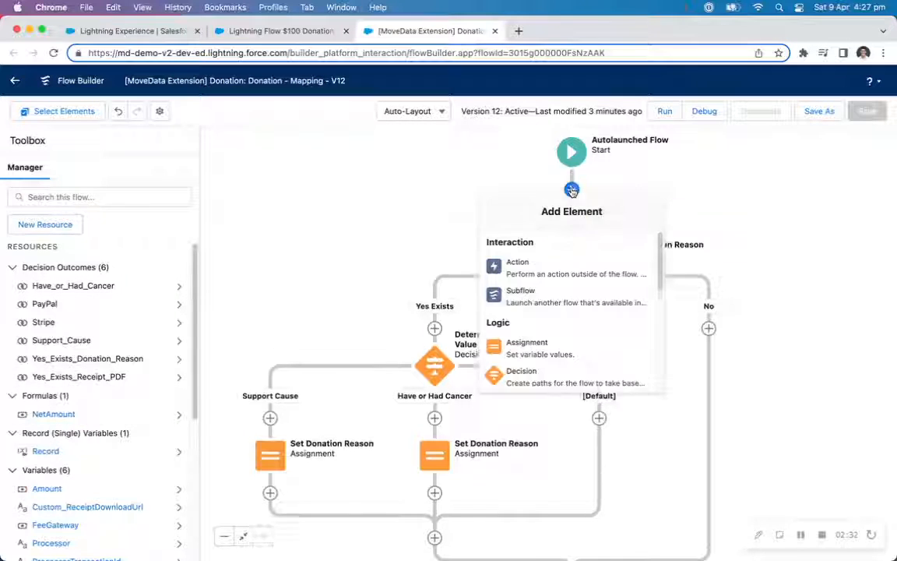
left_click(552, 348)
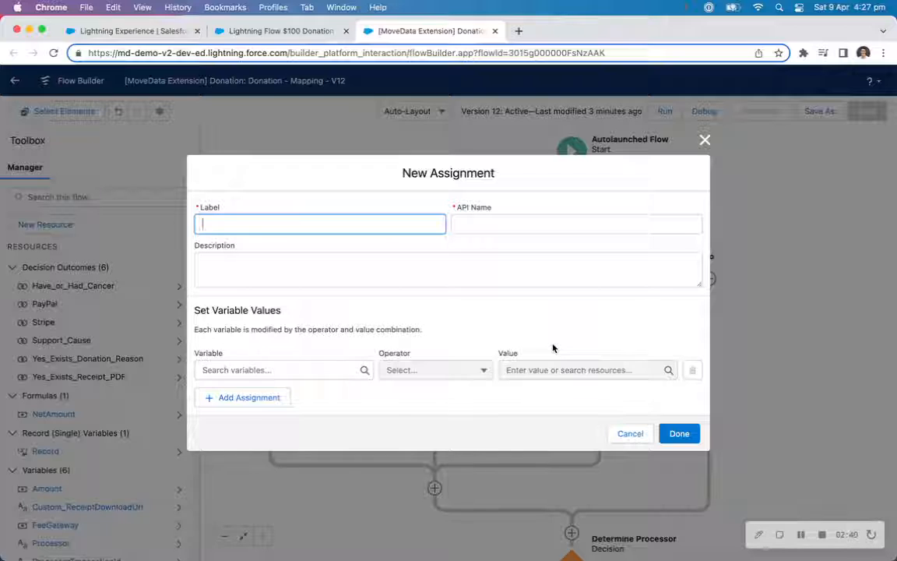
type("Set NetAmou")
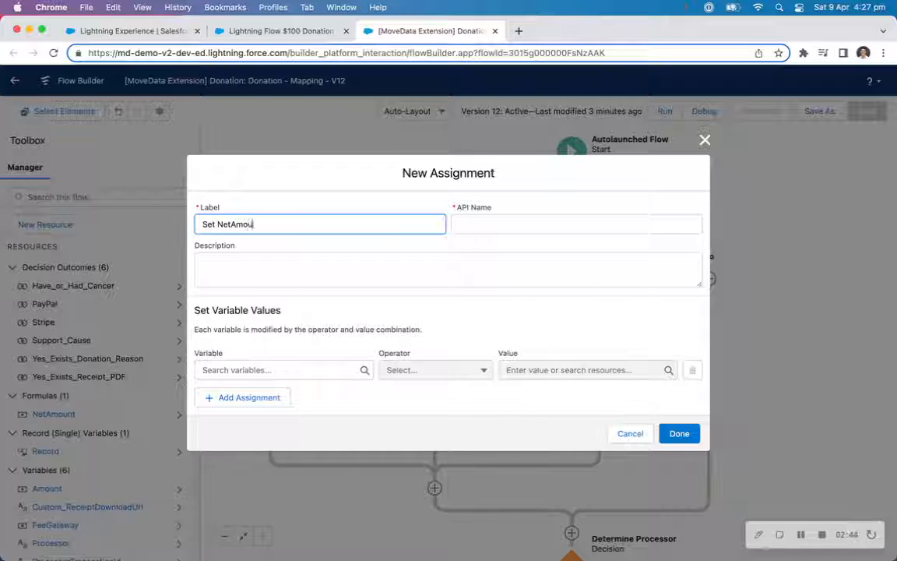
type("nt")
key("Tab")
Assign the NetAmount formula to Record > Net Amount with the Equals operator and finish the assignment.
left_click(296, 371)
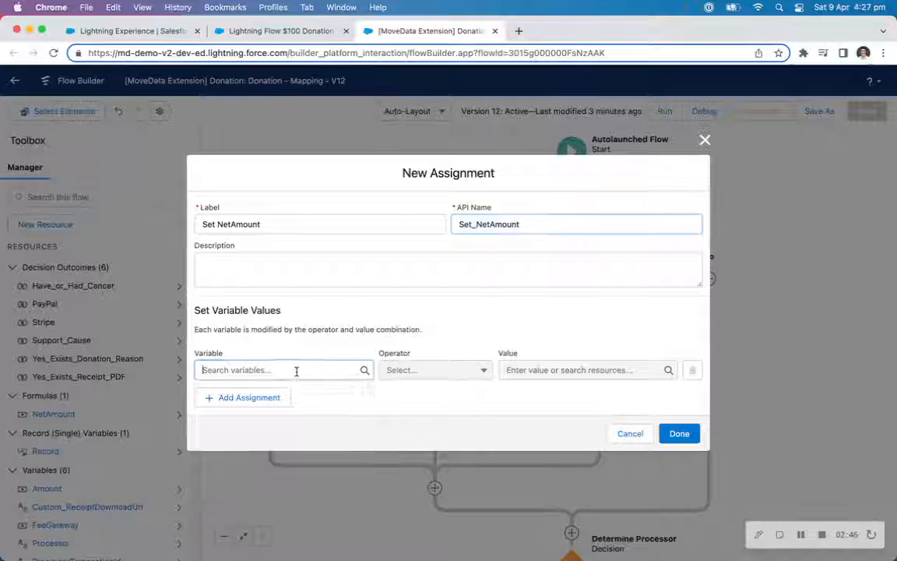
type("rec")
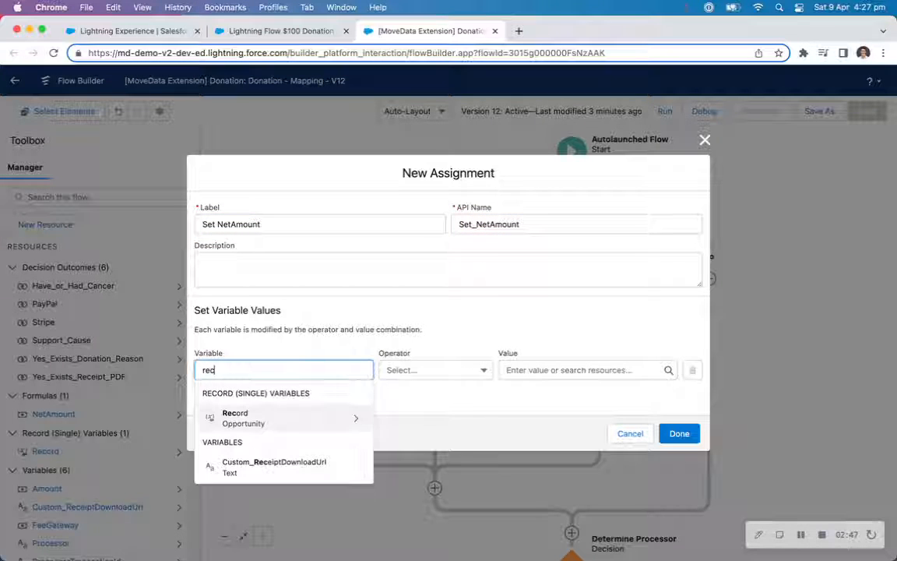
left_click(264, 417)
type("net")
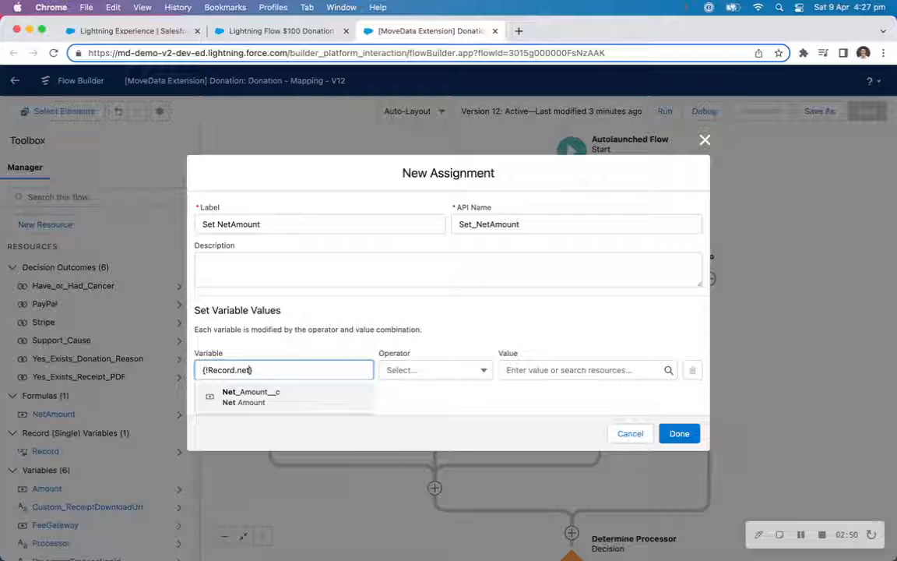
left_click(265, 407)
left_click(577, 369)
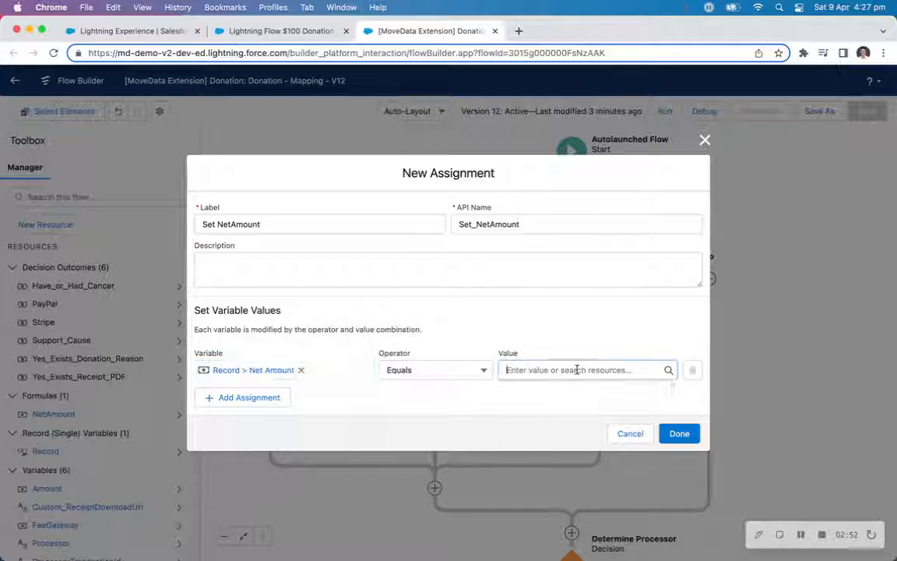
type("net")
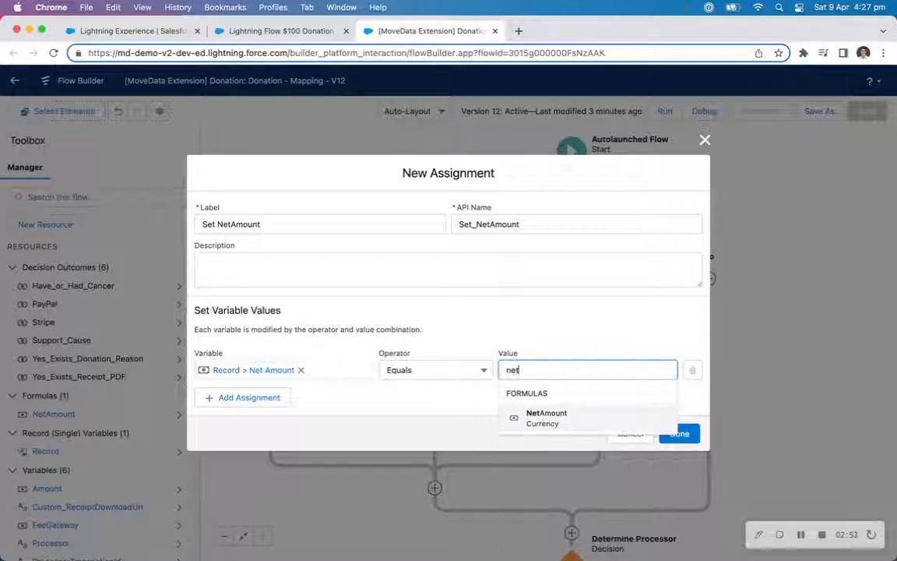
left_click(561, 419)
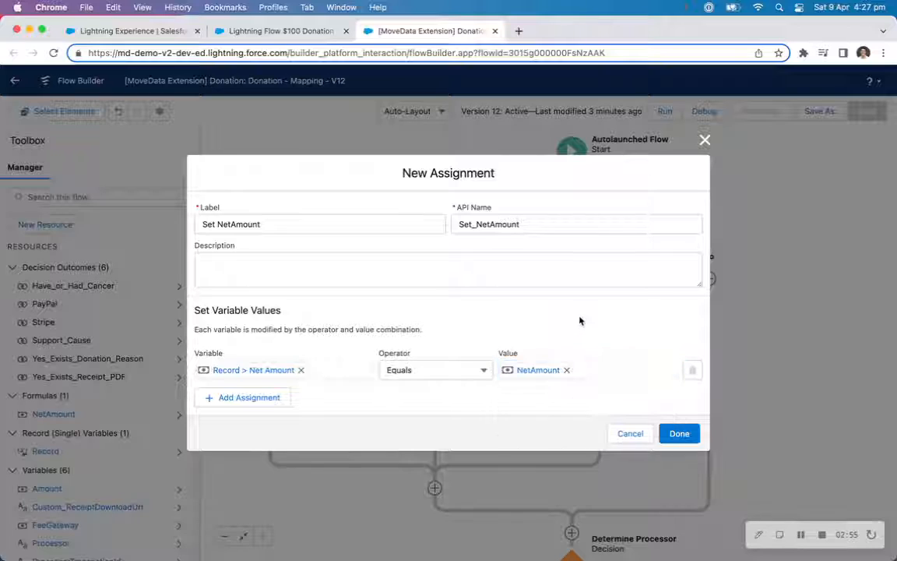
left_click(678, 434)
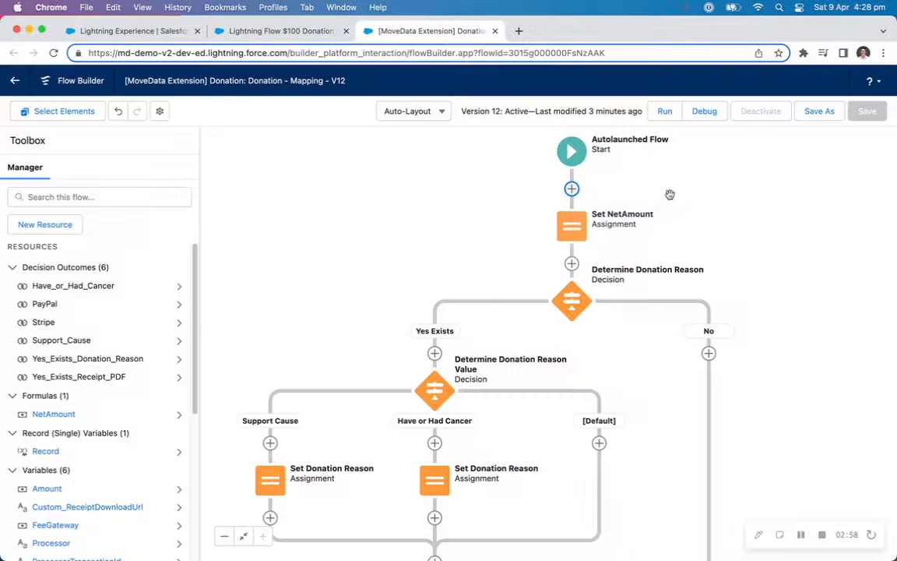
Save the flow as a new version and activate it.
left_click(818, 111)
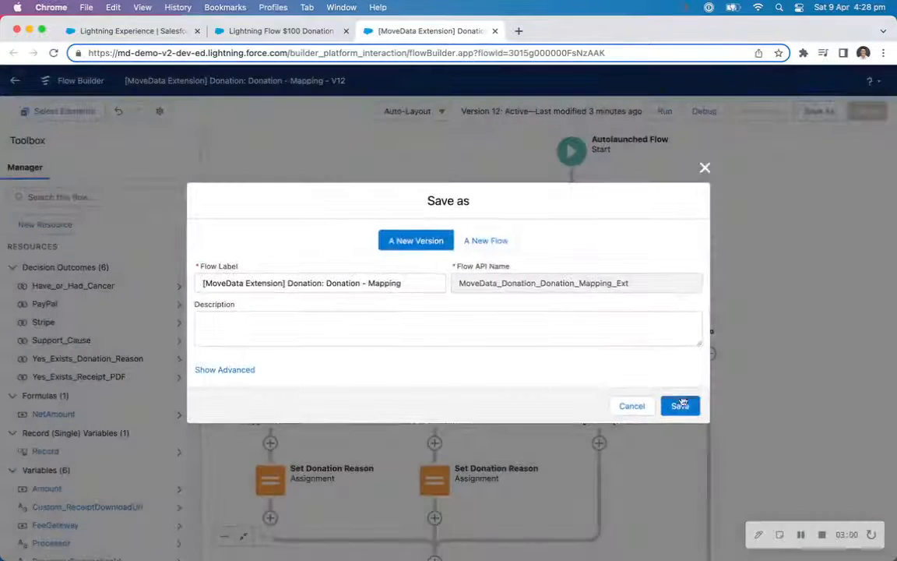
left_click(683, 405)
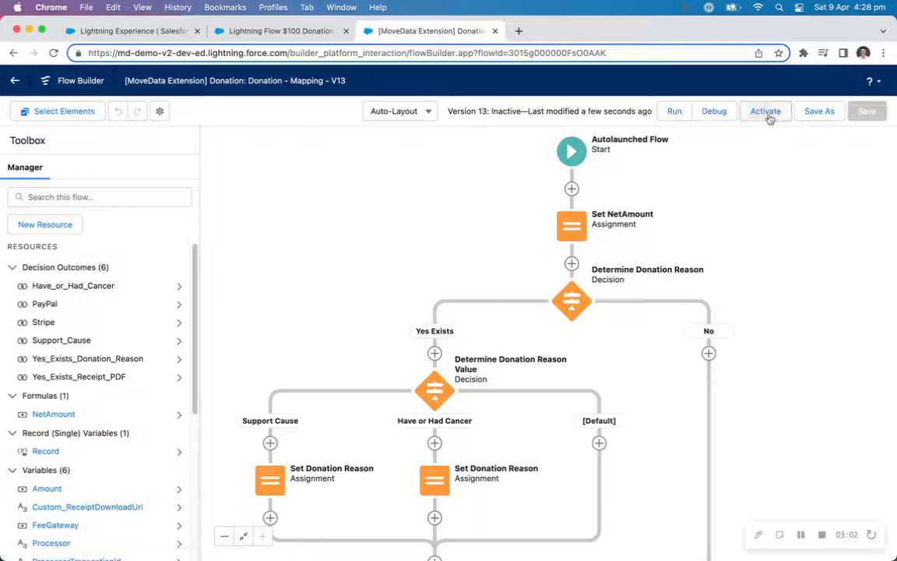
left_click(765, 112)
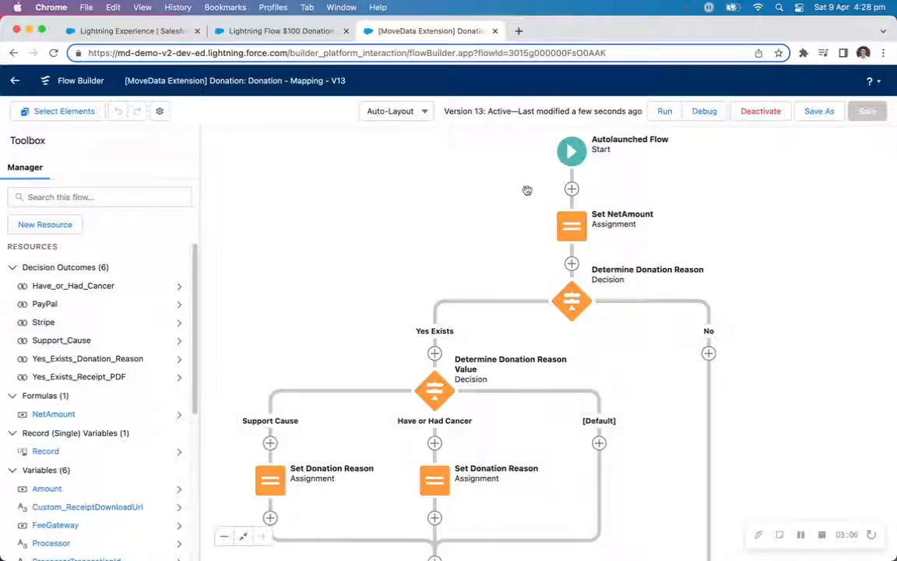
Return to the Raisely donation notification and open its Reprocess Notification dialog.
left_click(115, 33)
scroll(358, 160, "down", 10)
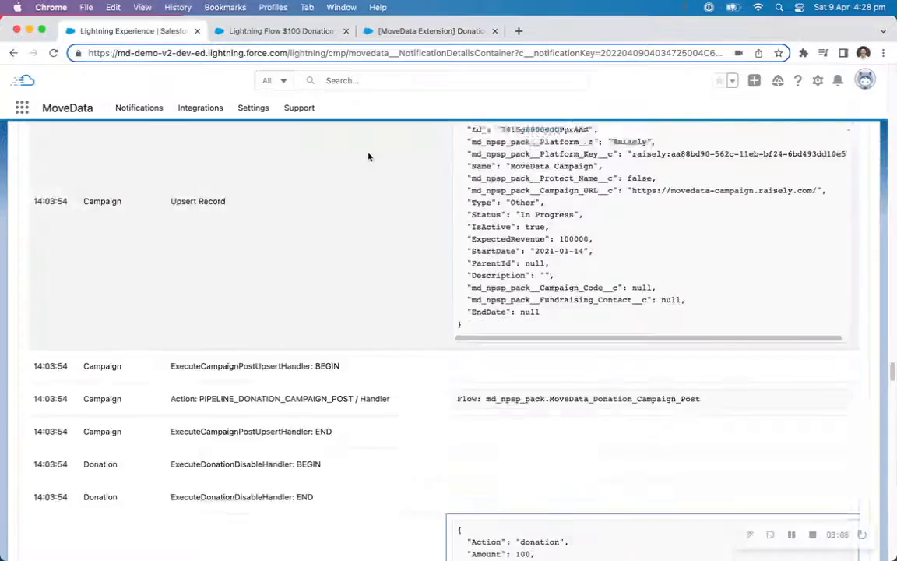
scroll(377, 160, "up", 15)
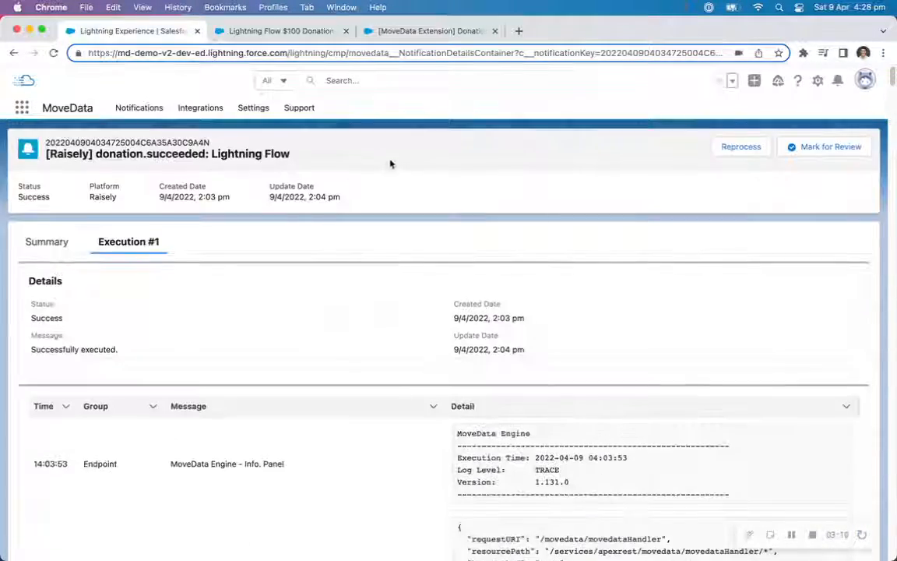
left_click(735, 146)
left_click(448, 380)
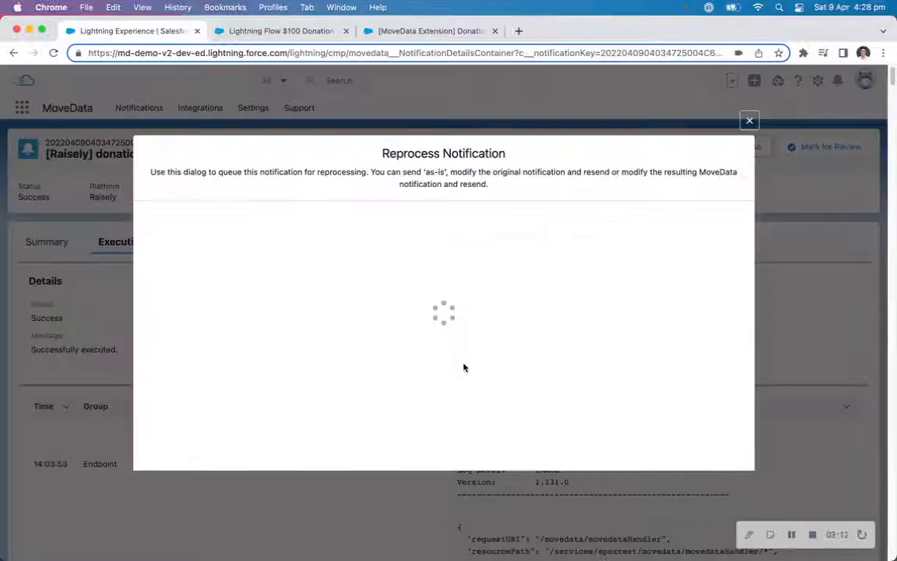
Back in the flow, review the Set NetAmount assignment and NetAmount formula settings without changing them.
left_click(432, 31)
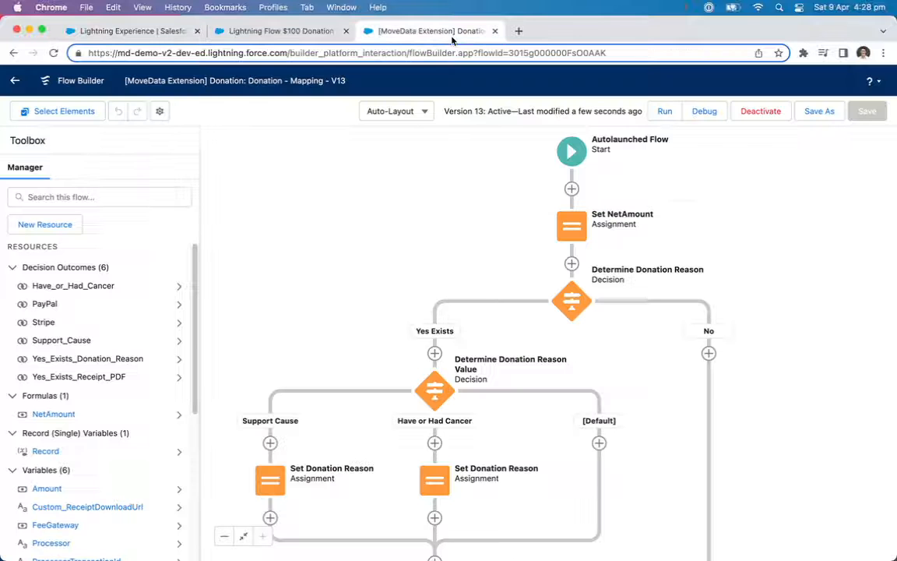
double_click(572, 226)
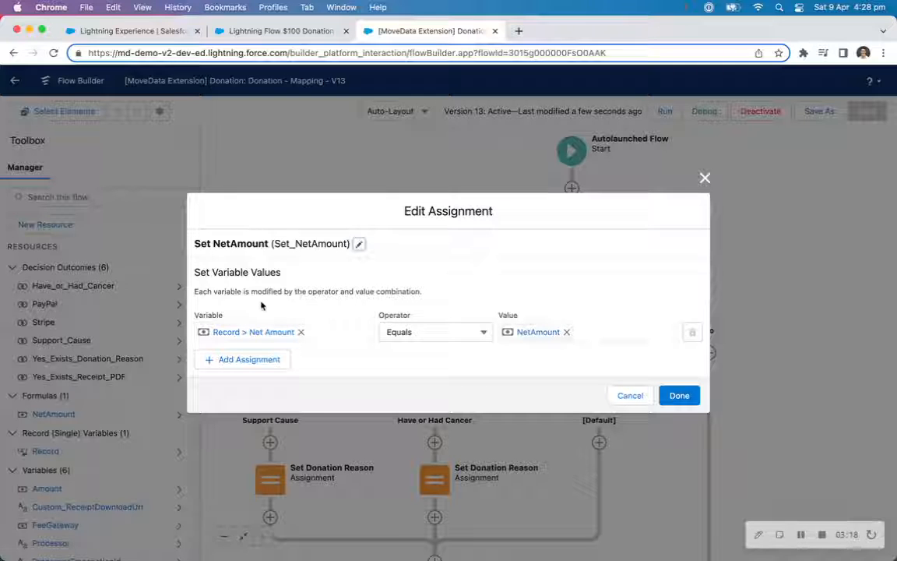
left_click(629, 395)
left_click(68, 420)
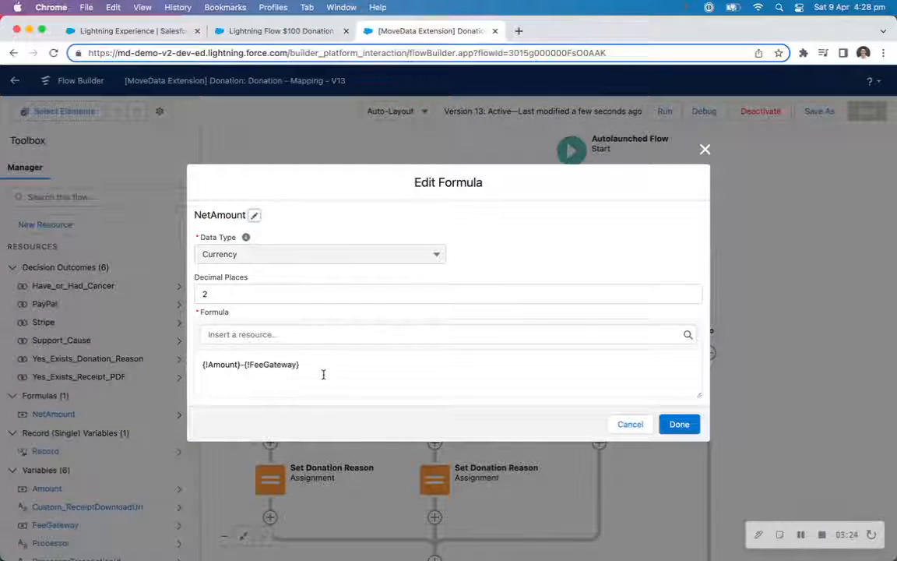
left_click(627, 424)
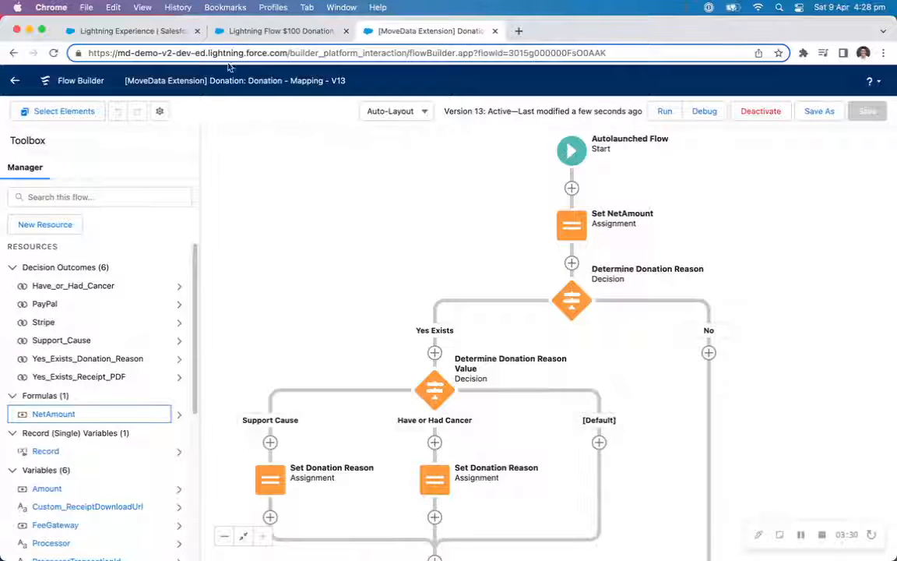
Switch to the Raisely donation notification and examine the Execution #1 log and its donation payload fields.
left_click(156, 31)
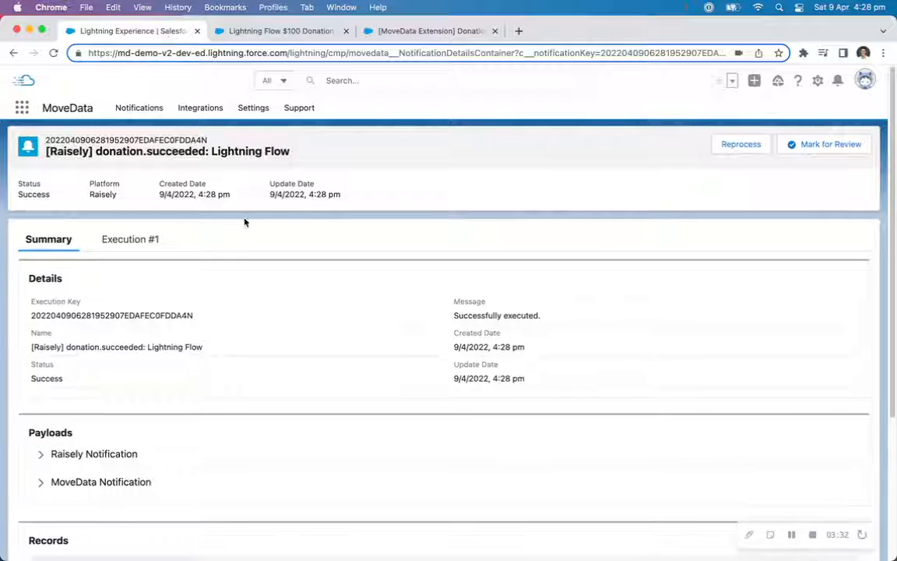
scroll(246, 222, "down", 2)
left_click(132, 173)
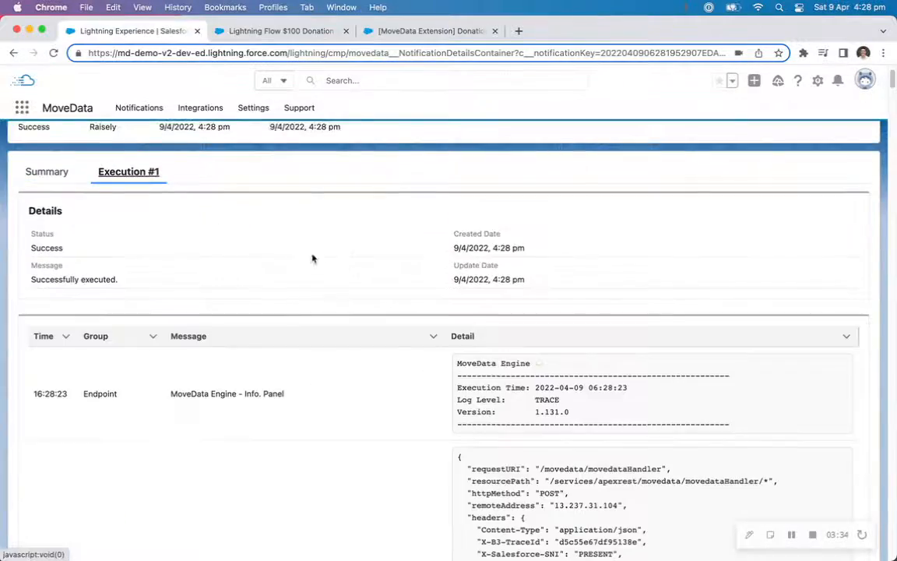
scroll(345, 250, "down", 20)
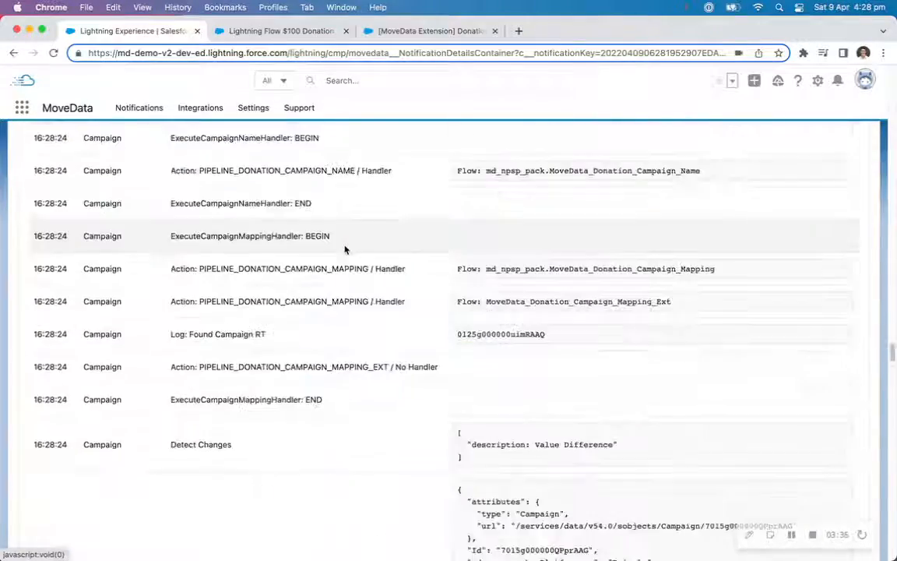
scroll(345, 250, "down", 15)
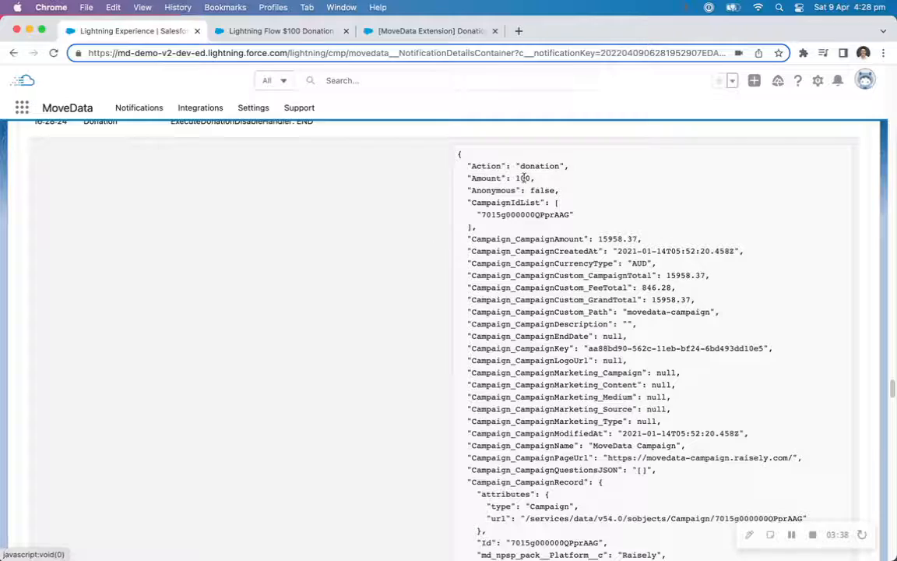
scroll(524, 234, "down", 20)
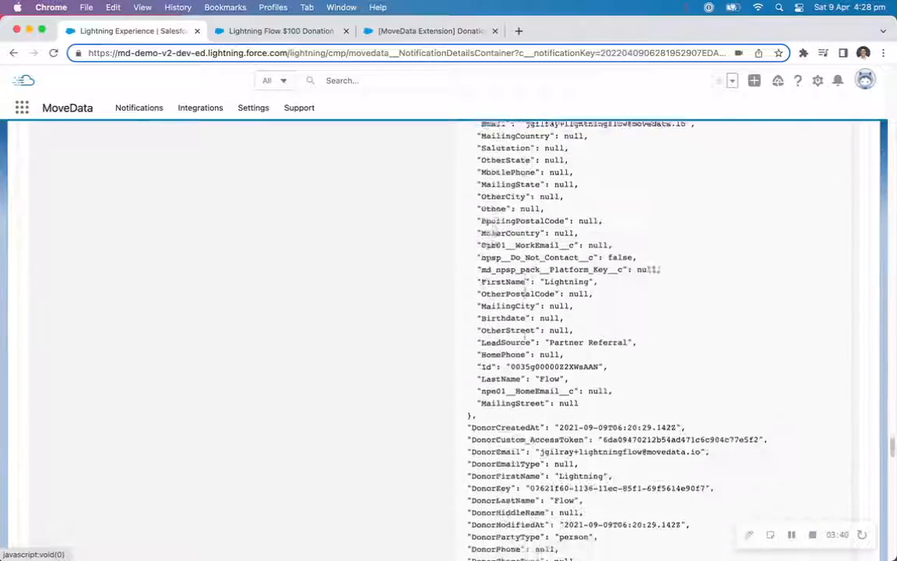
scroll(524, 312, "down", 20)
scroll(527, 296, "up", 12)
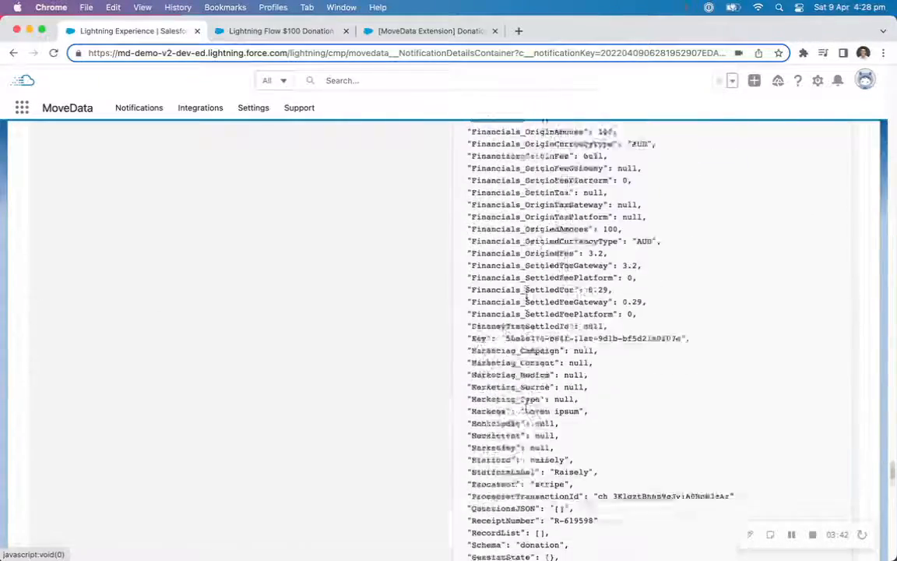
scroll(527, 296, "up", 5)
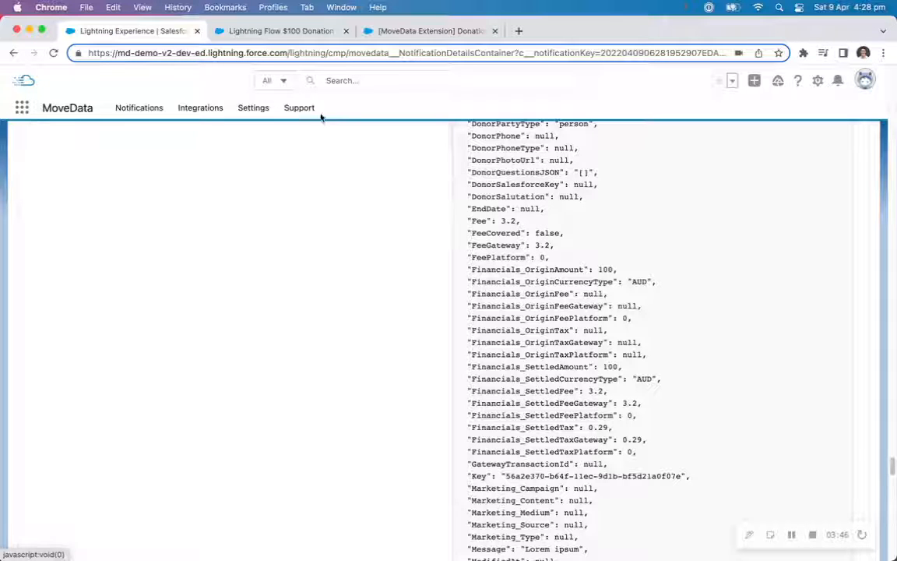
scroll(509, 257, "up", 20)
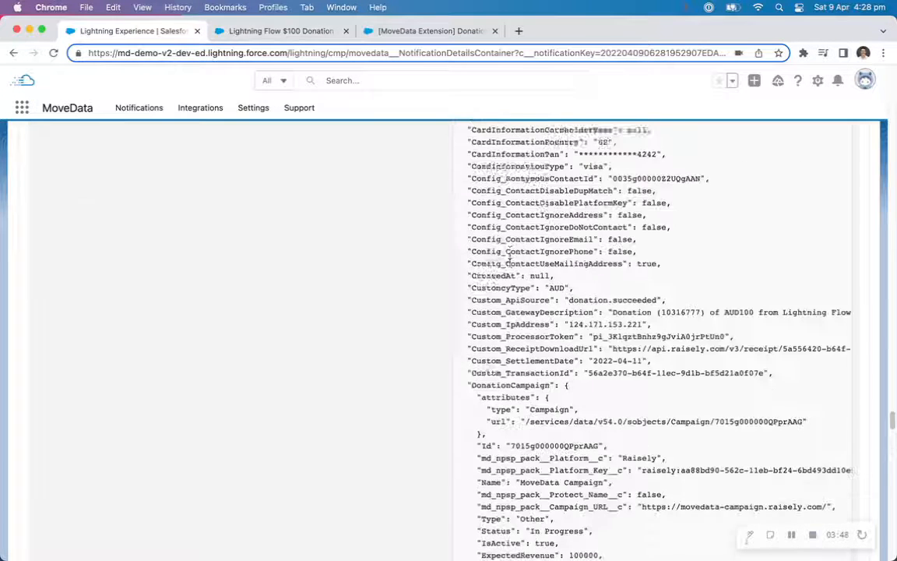
scroll(506, 257, "up", 20)
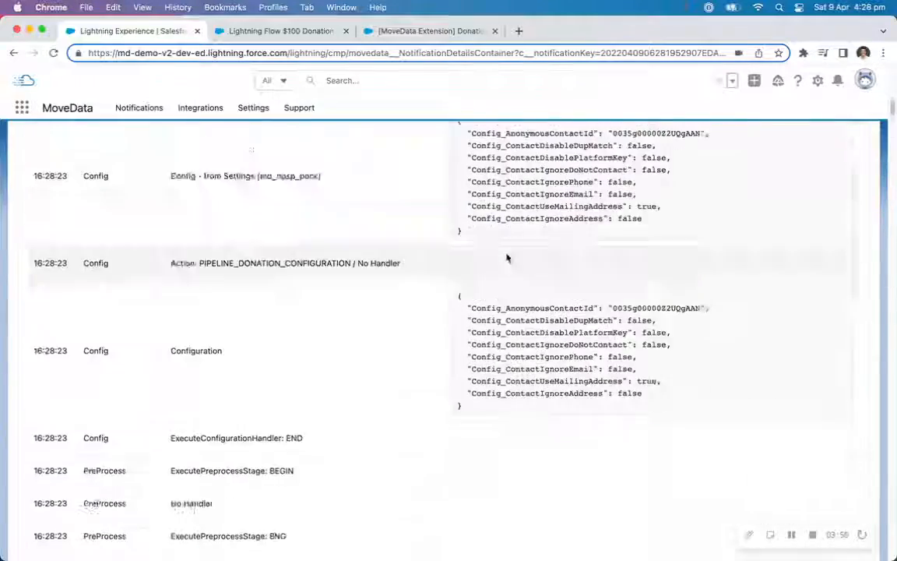
Open the linked donation opportunity from the notification's records, check its Net Amount in Details, and return to the flow.
left_click(51, 242)
scroll(154, 352, "down", 5)
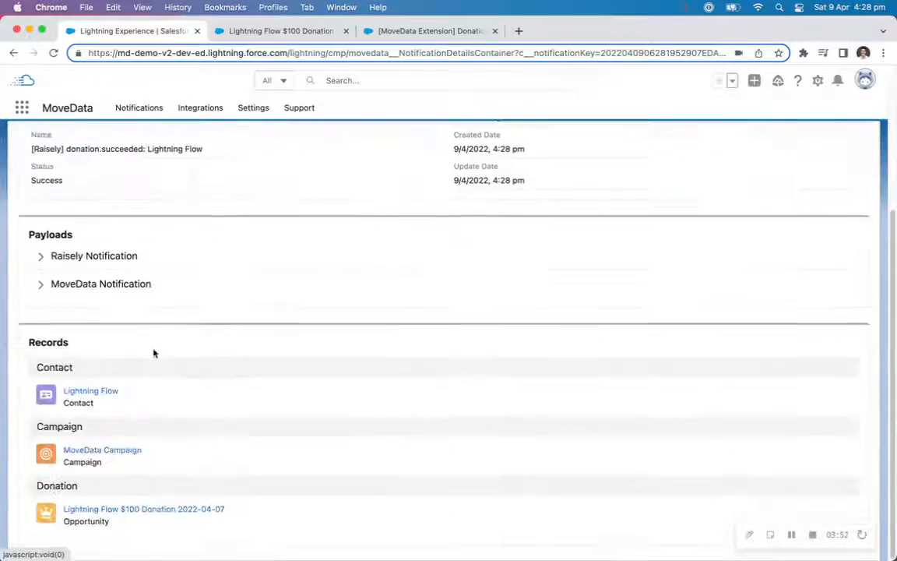
left_click(123, 510)
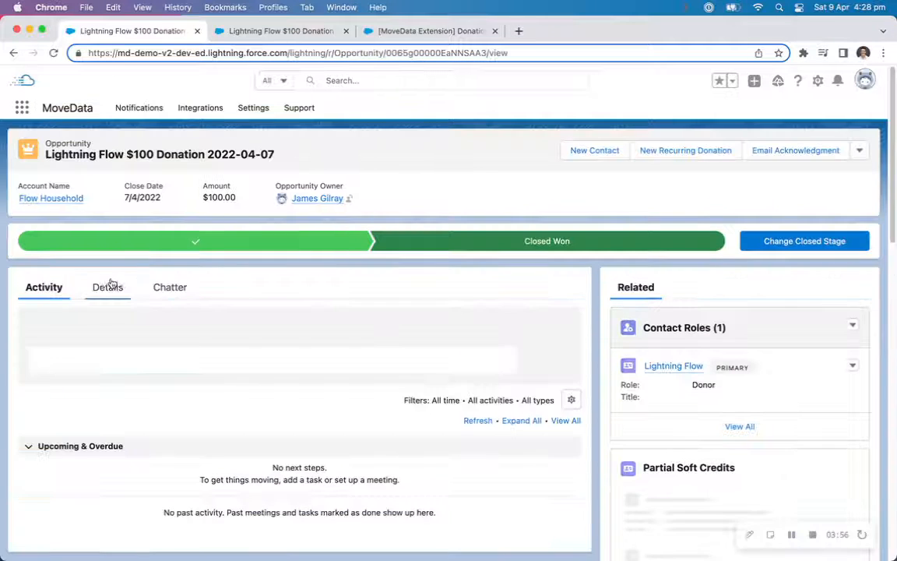
left_click(109, 285)
scroll(110, 282, "down", 3)
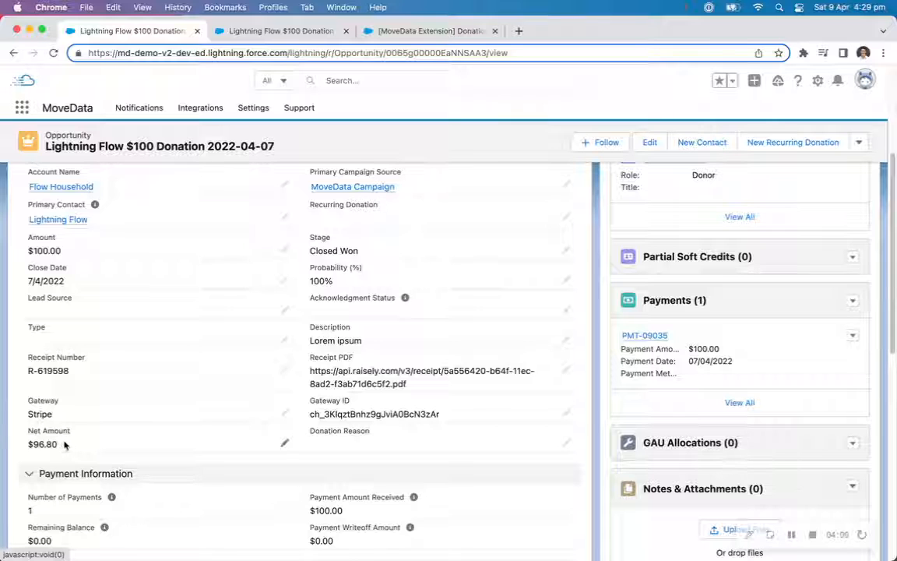
left_click(393, 32)
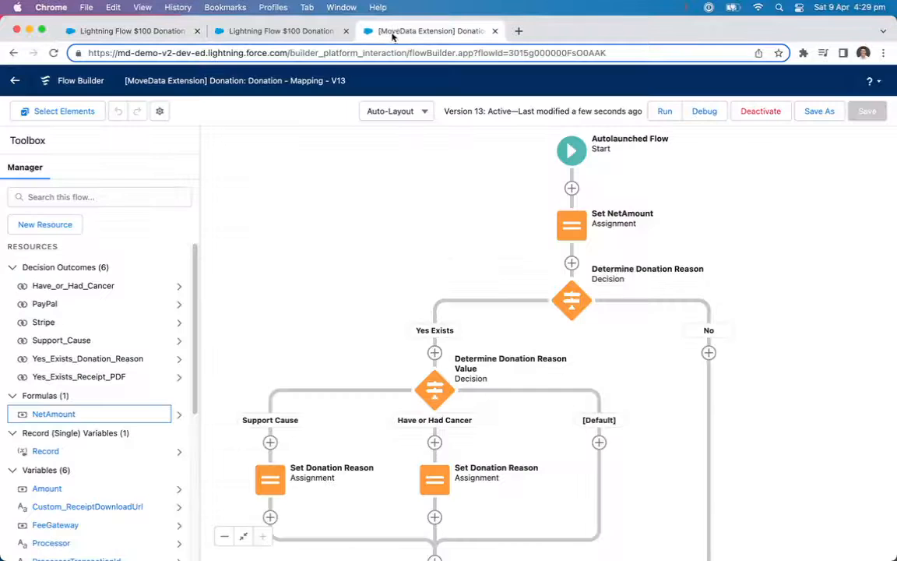